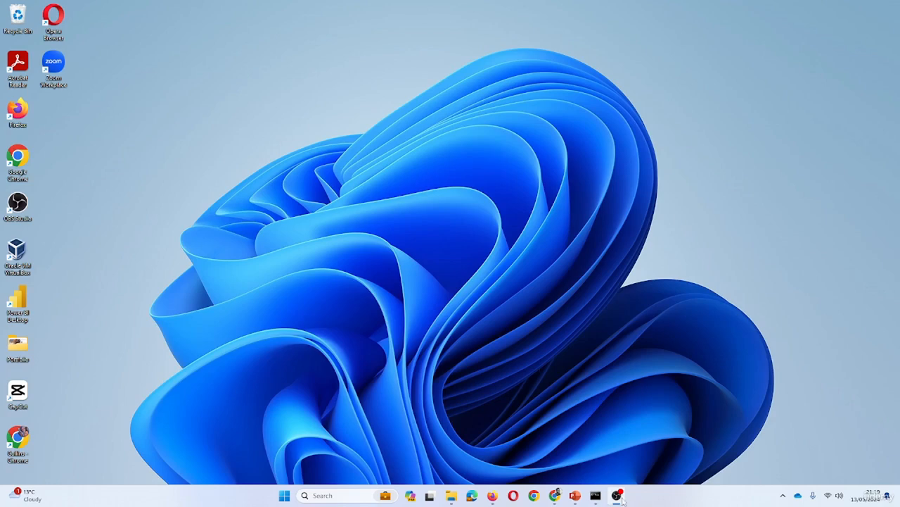
pyautogui.click(492, 495)
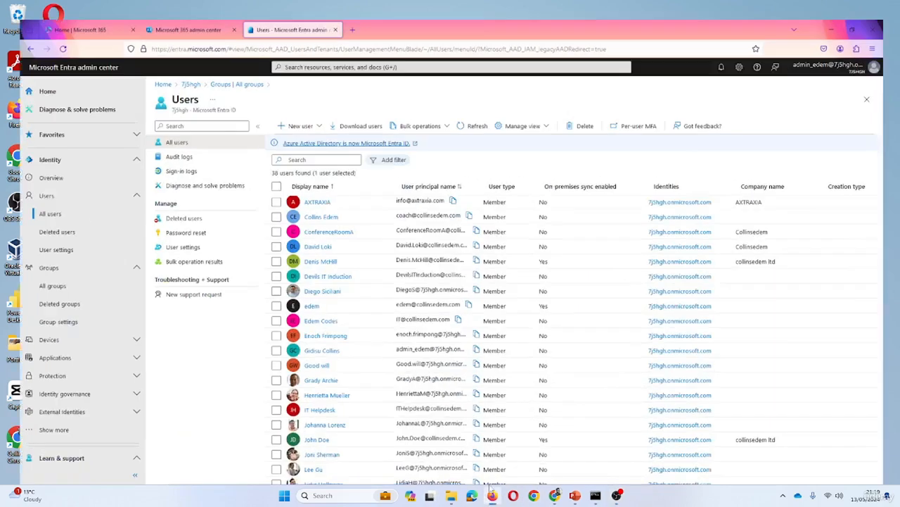
pyautogui.click(86, 13)
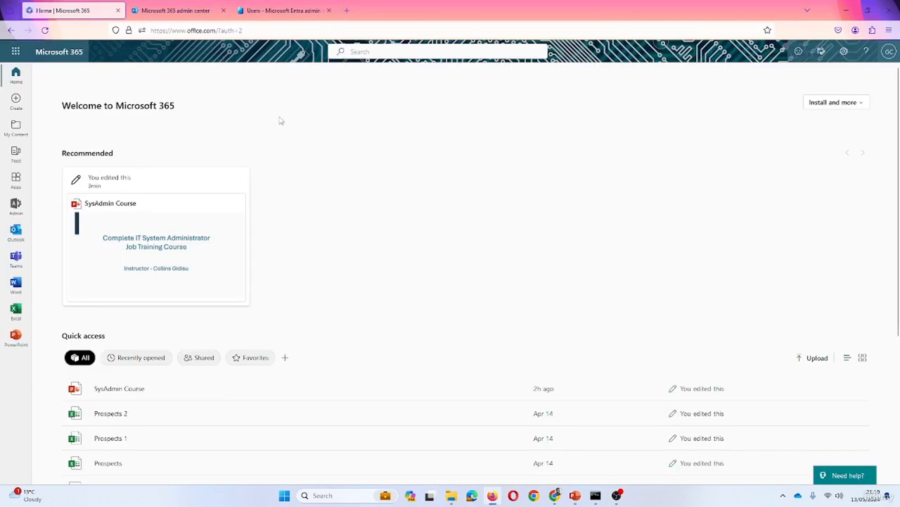
pyautogui.click(172, 11)
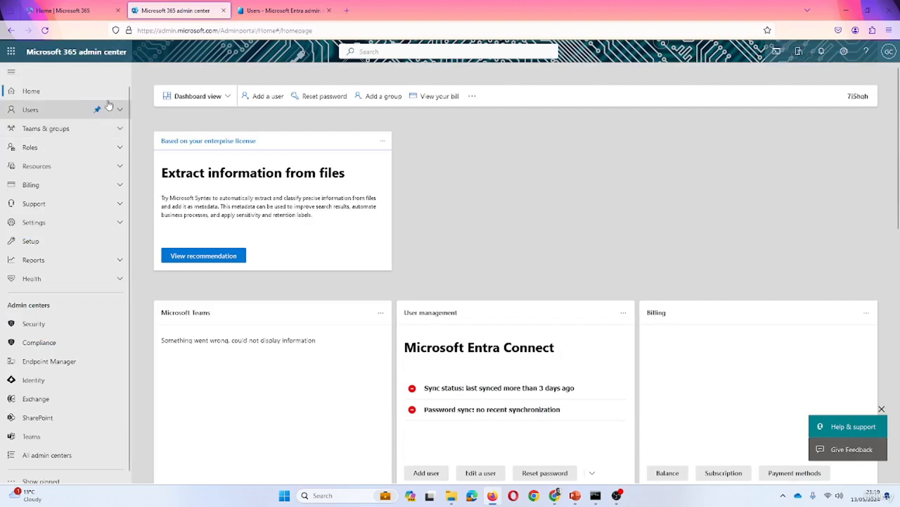
pyautogui.click(280, 12)
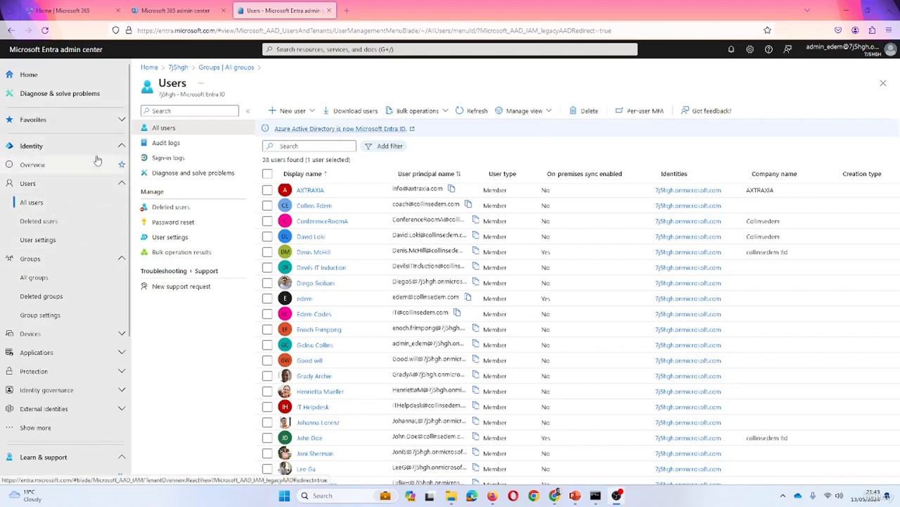
# Open the All users list under the Identity section
pyautogui.click(43, 146)
pyautogui.click(36, 145)
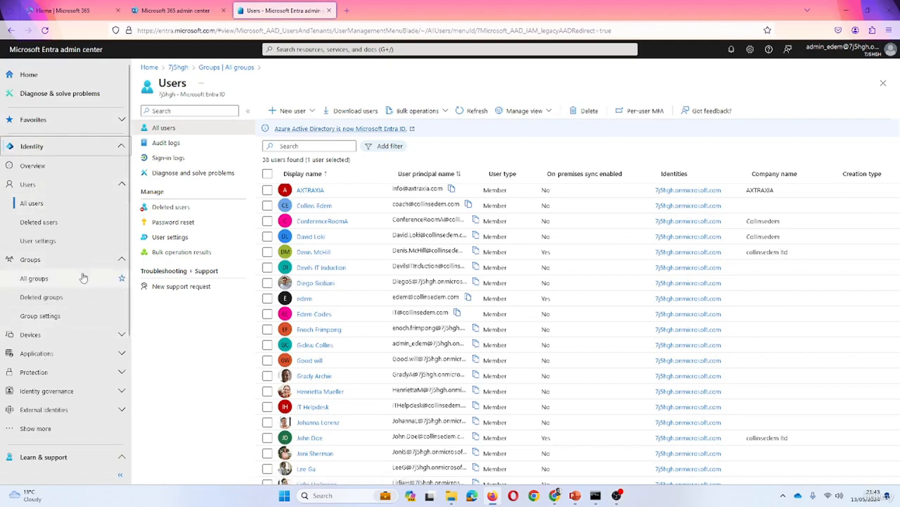
pyautogui.click(35, 201)
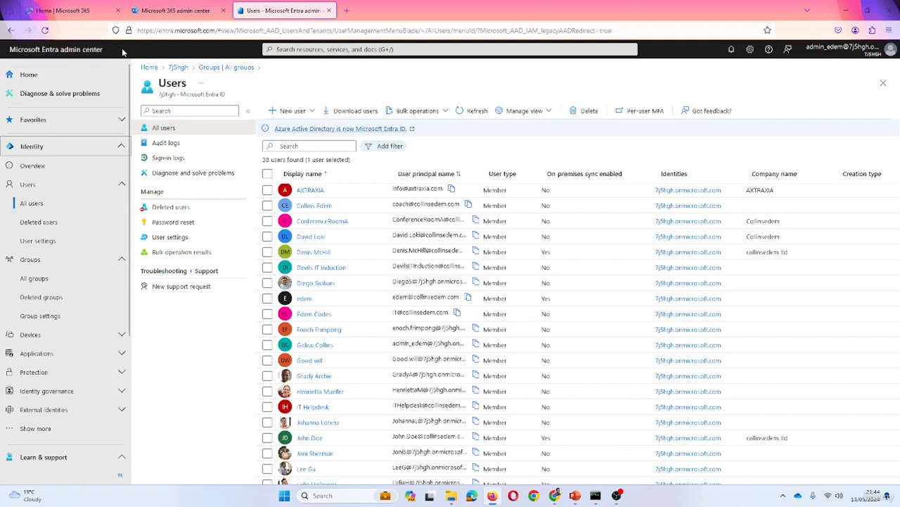
# Return to the Identity admin center through the Microsoft 365 admin dashboard
pyautogui.click(173, 12)
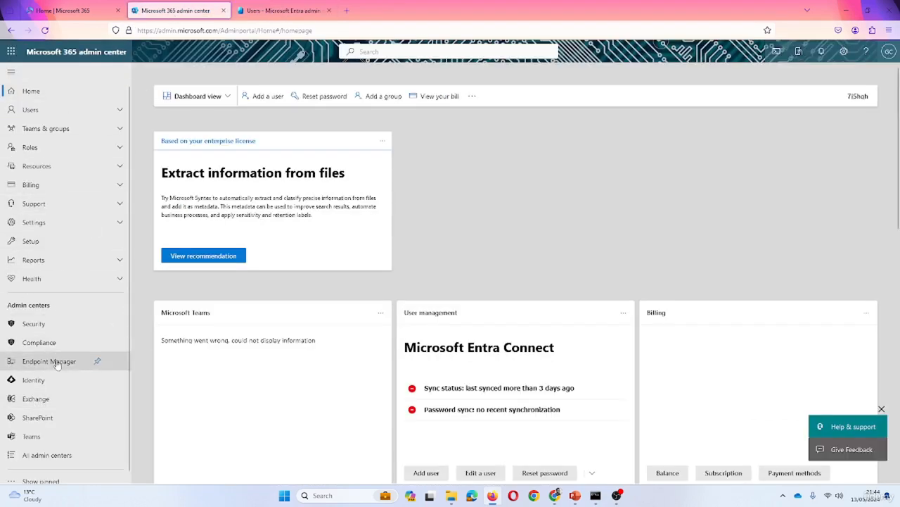
pyautogui.click(28, 384)
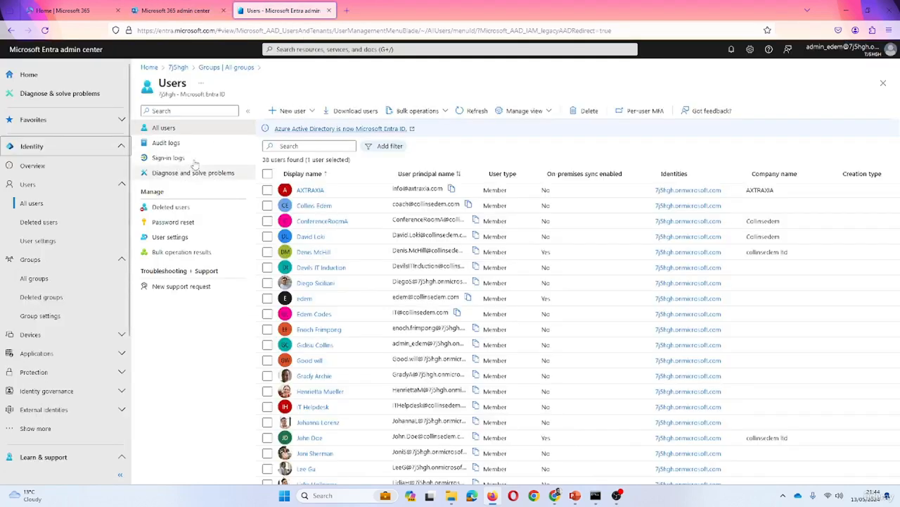
pyautogui.click(117, 147)
pyautogui.click(121, 202)
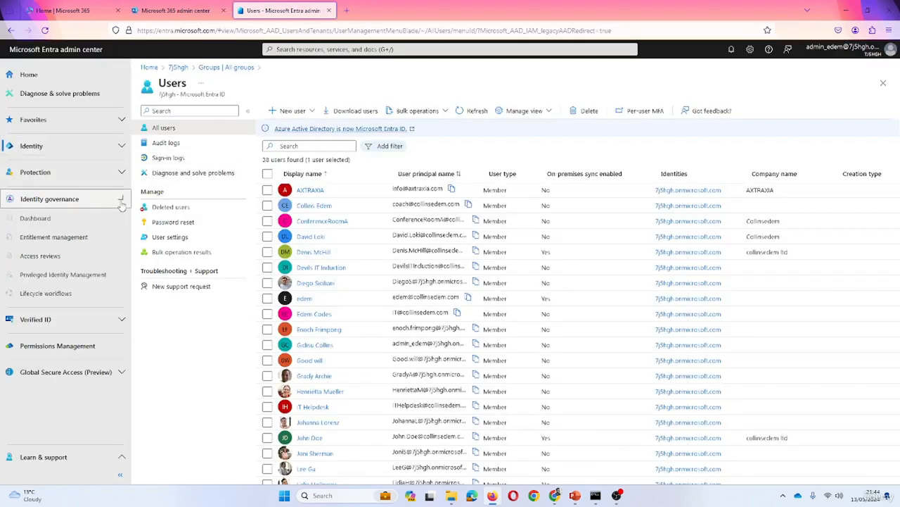
pyautogui.click(121, 201)
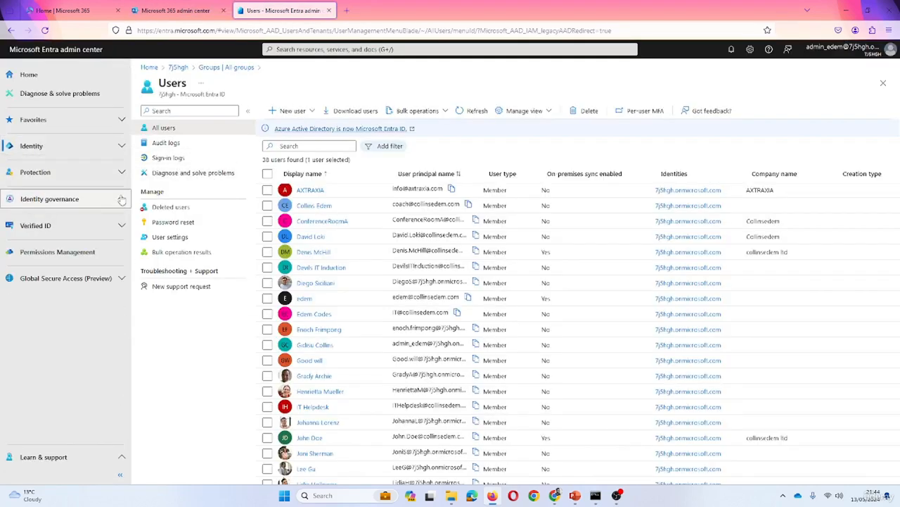
pyautogui.click(121, 146)
# Open Microsoft Entra Connect under Hybrid management
pyautogui.scroll(-2, 74, 221)
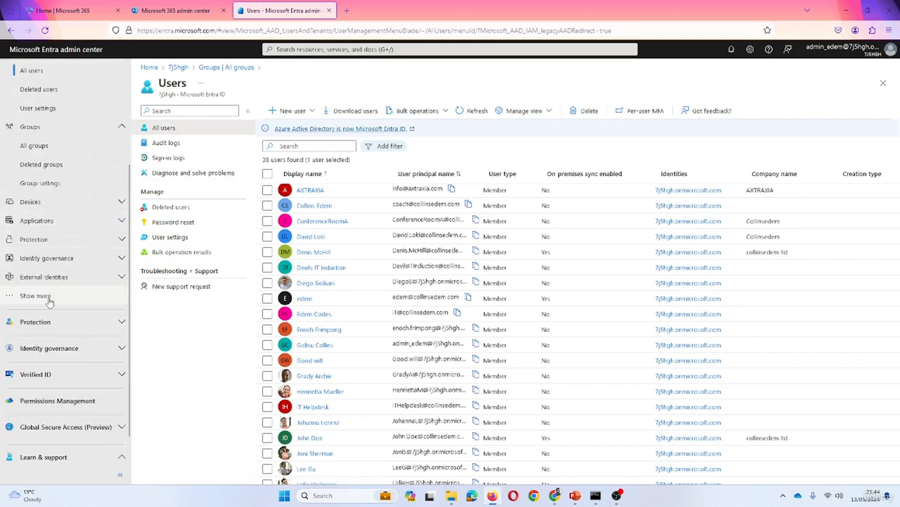
pyautogui.click(49, 296)
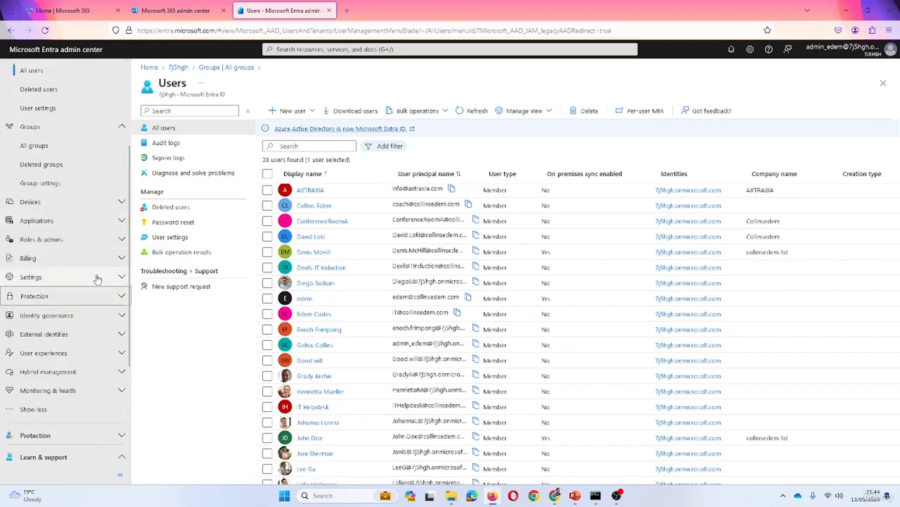
pyautogui.click(109, 378)
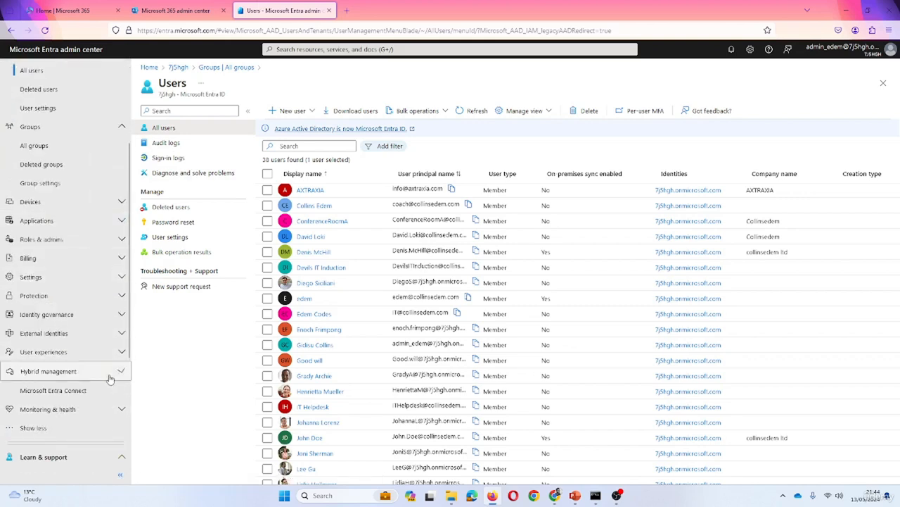
pyautogui.click(36, 393)
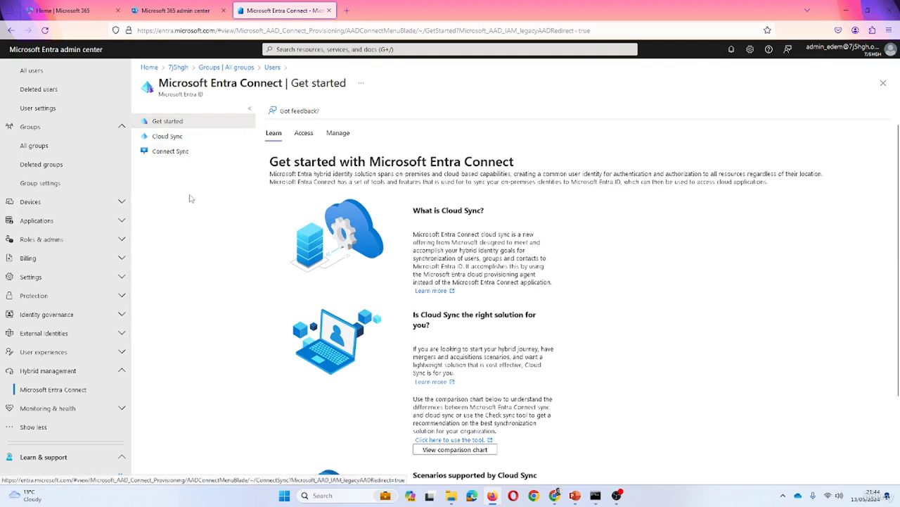
# Look at Cloud Sync, then open Connect Sync showing sync and Password Hash Sync Enabled
pyautogui.click(181, 138)
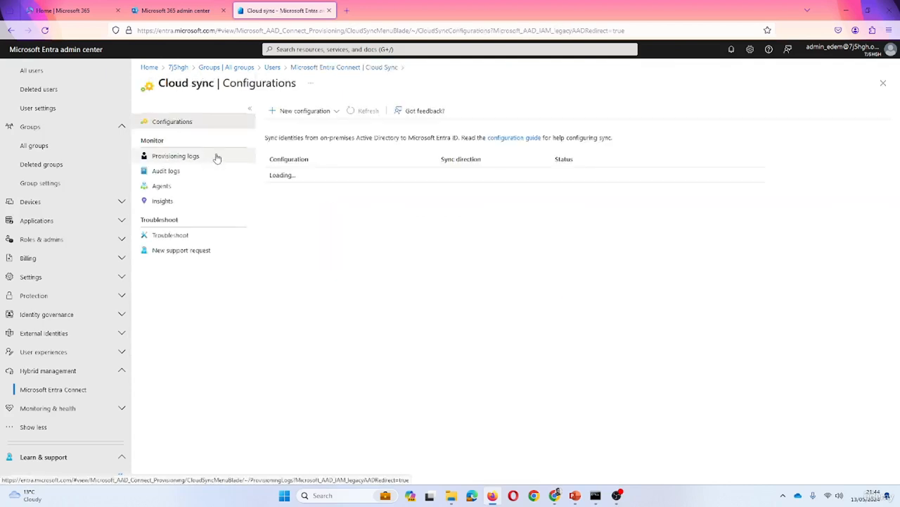
pyautogui.click(310, 68)
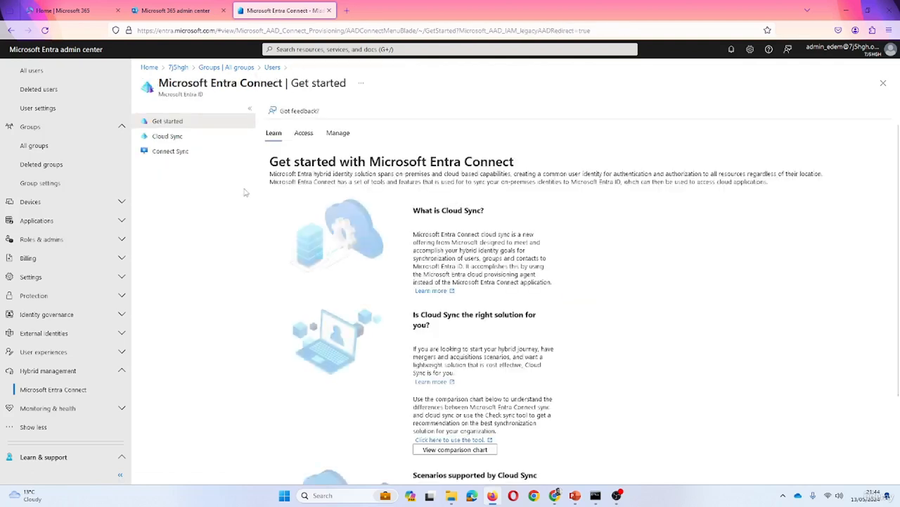
pyautogui.click(173, 154)
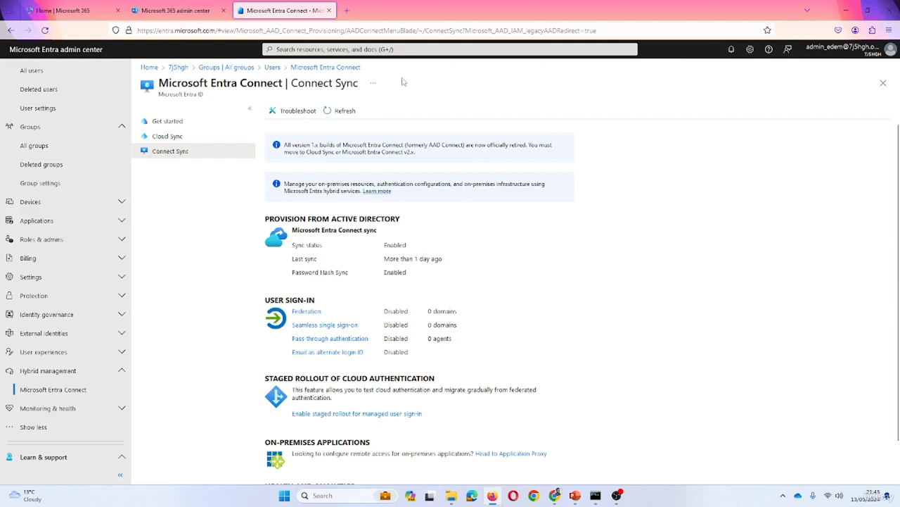
# Google 'download microsoft entra connect v2' in a new tab and open the official download page
pyautogui.click(347, 11)
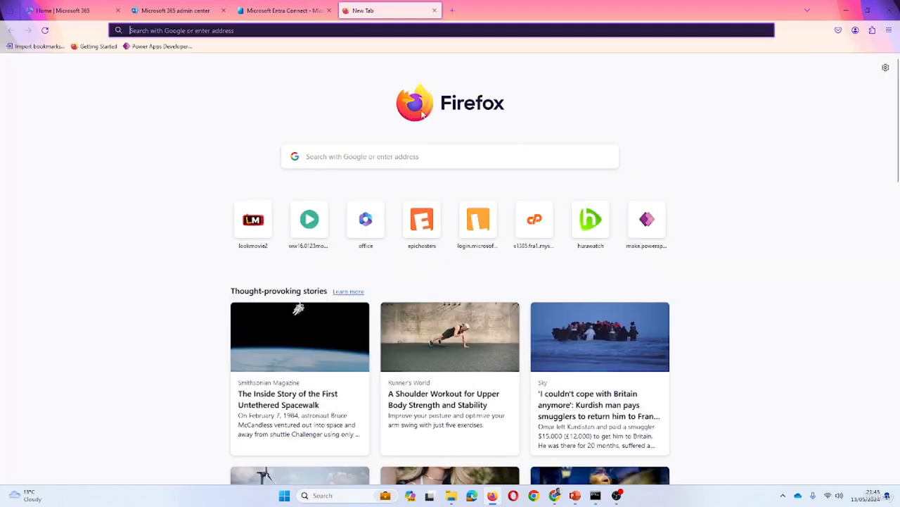
pyautogui.click(452, 158)
pyautogui.write('do')
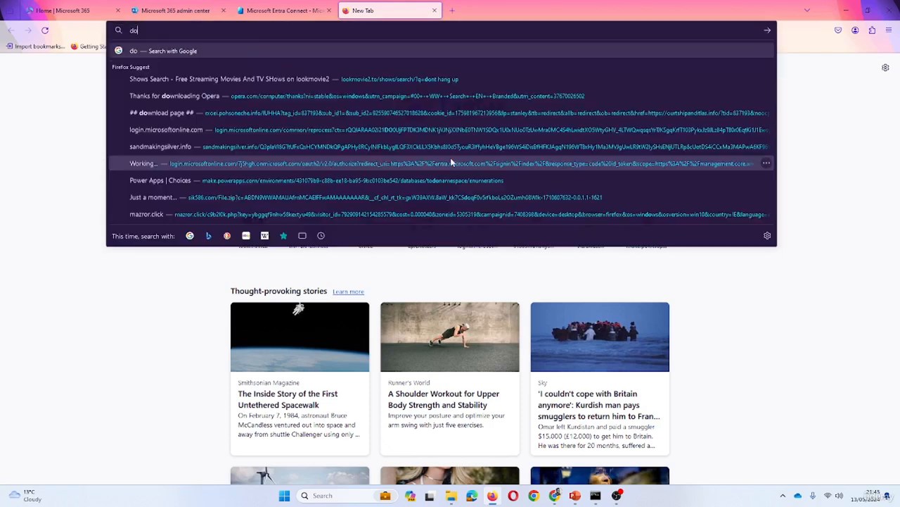
pyautogui.write('wnload')
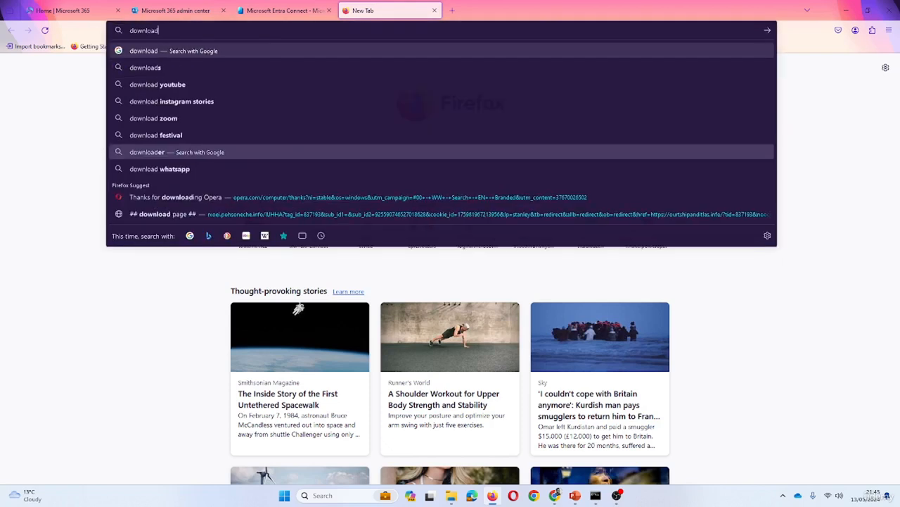
pyautogui.write(' micro')
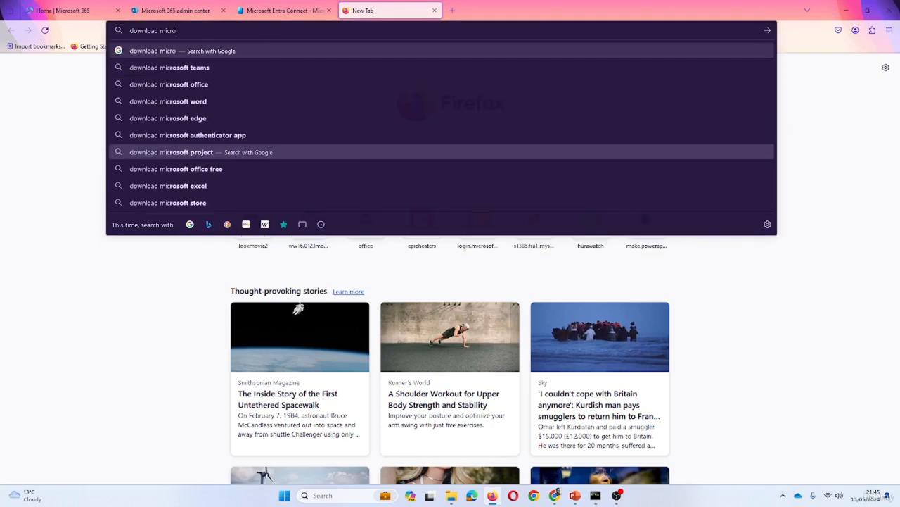
pyautogui.write('soft')
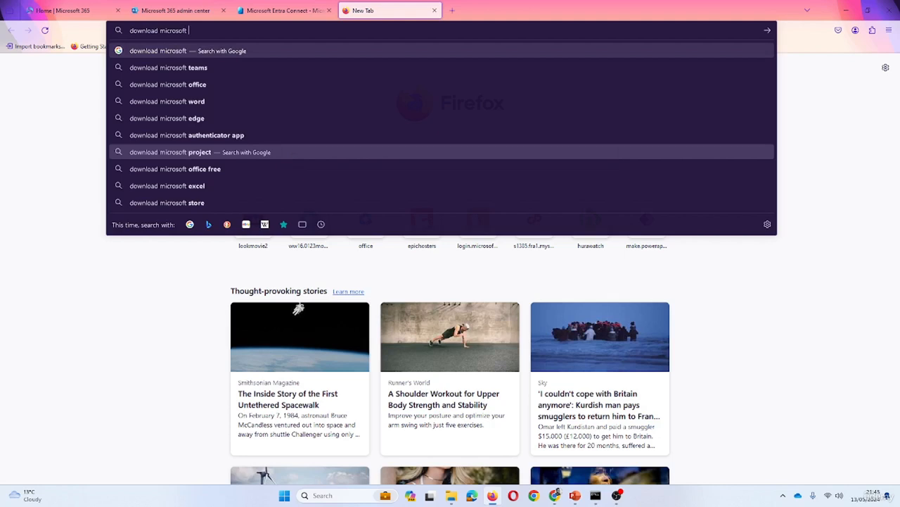
pyautogui.write(' entra c')
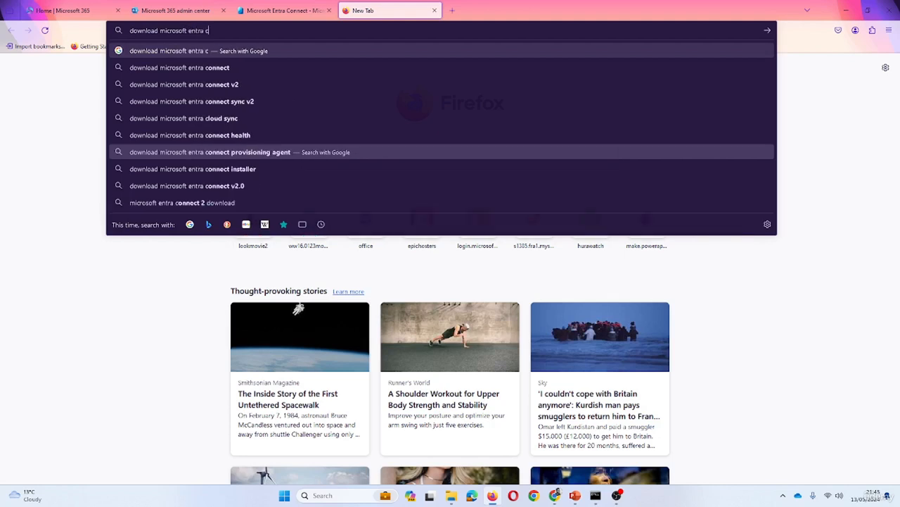
pyautogui.click(290, 85)
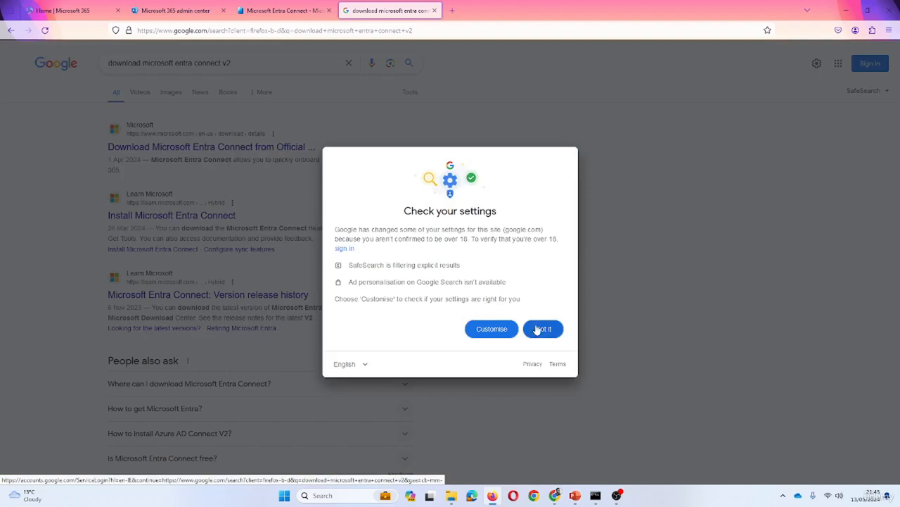
pyautogui.click(542, 329)
pyautogui.click(258, 147)
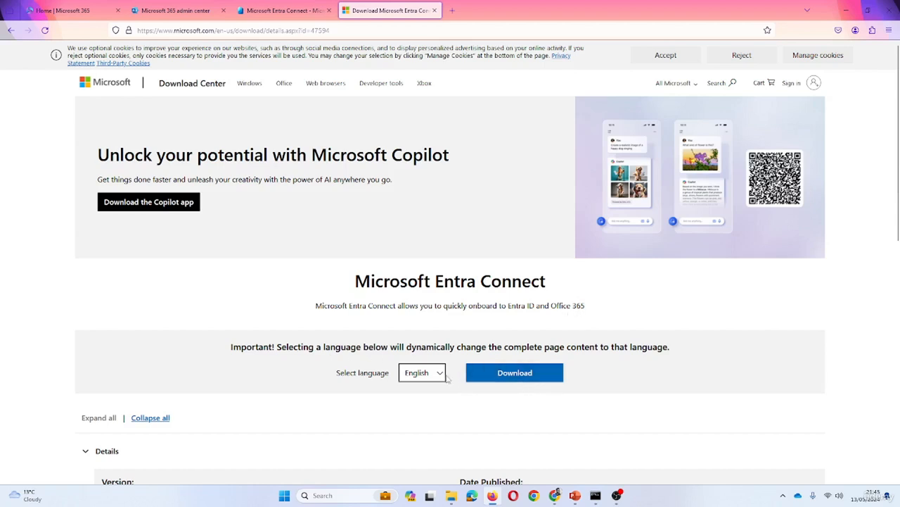
# Download AzureADConnect.msi from the Download Center, then minimize Firefox
pyautogui.click(515, 379)
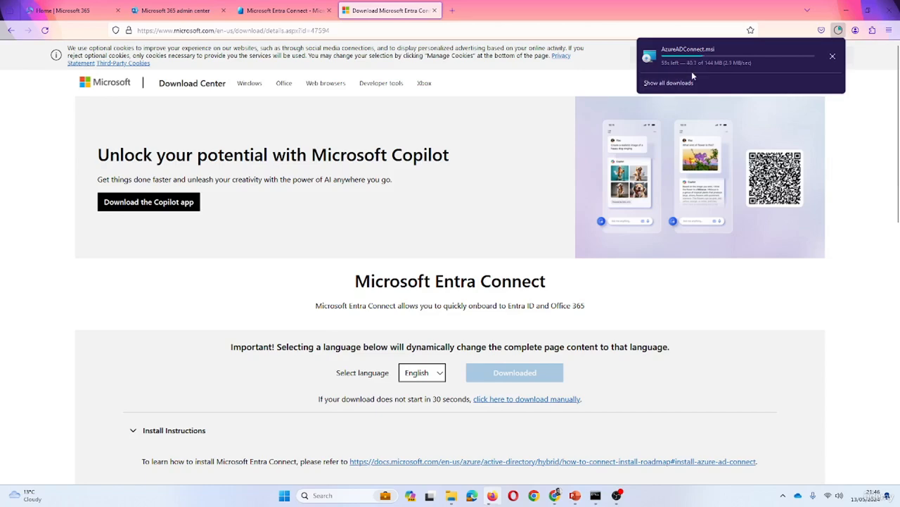
pyautogui.click(606, 84)
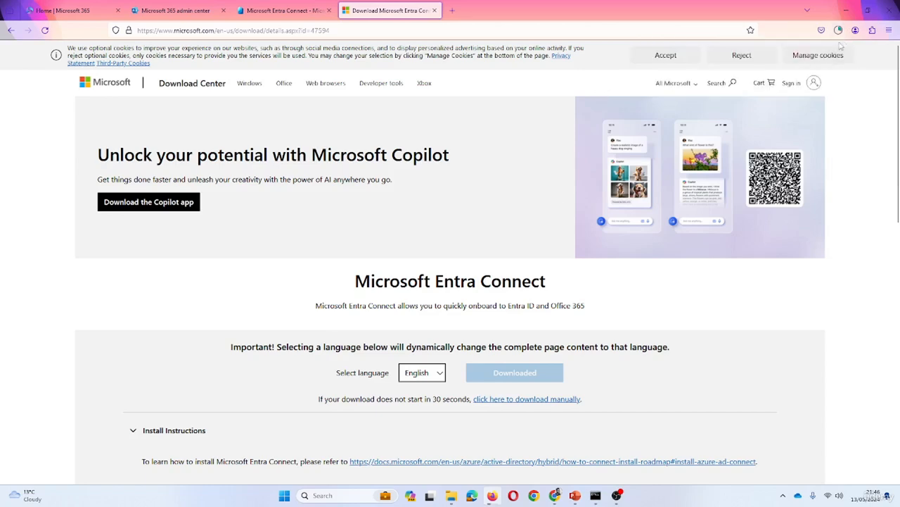
pyautogui.click(846, 10)
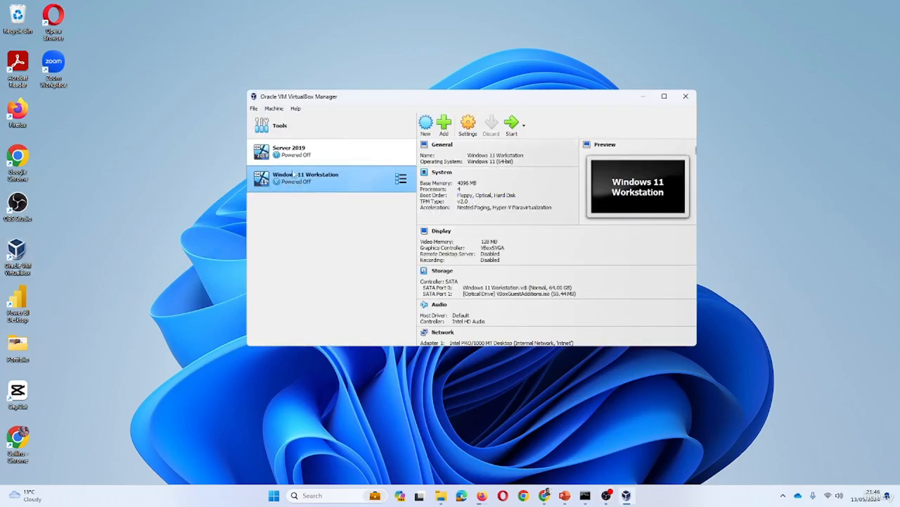
# Start the Server 2019 VM and confirm AzureADConnect.msi finished downloading
pyautogui.click(301, 152)
pyautogui.click(512, 124)
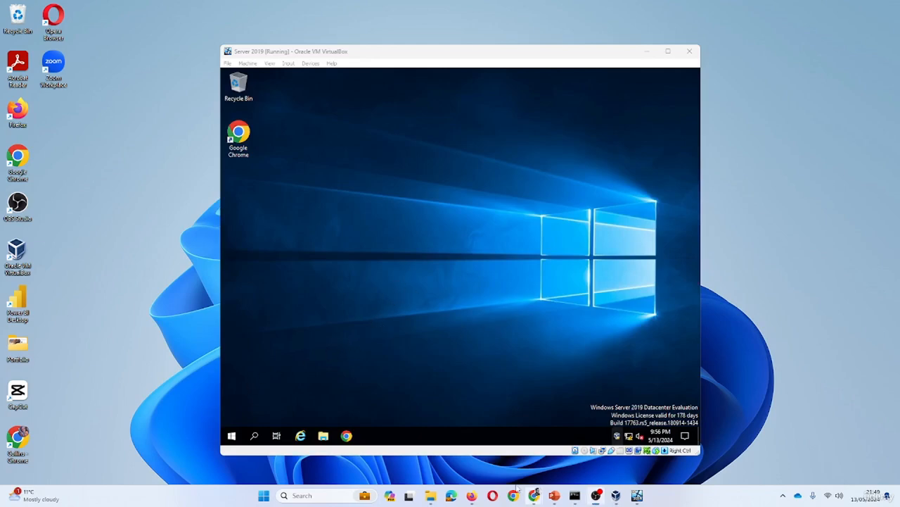
pyautogui.click(471, 495)
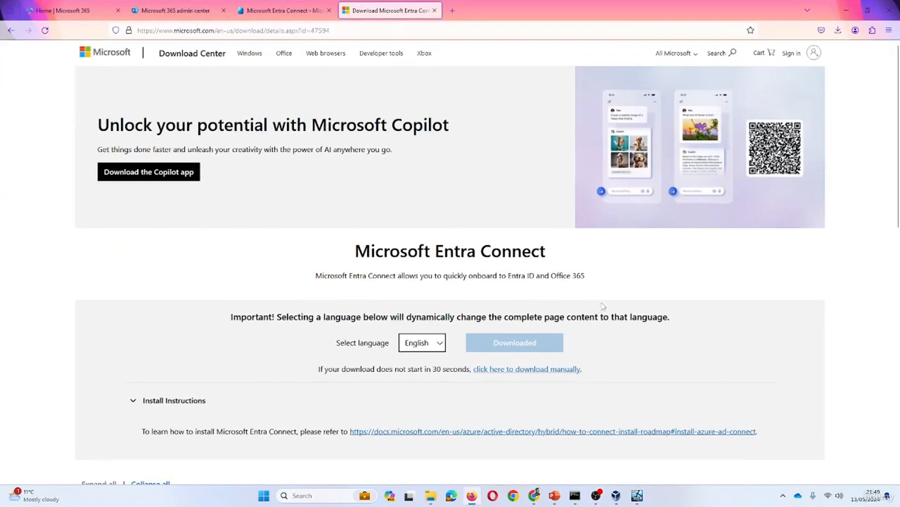
pyautogui.click(838, 35)
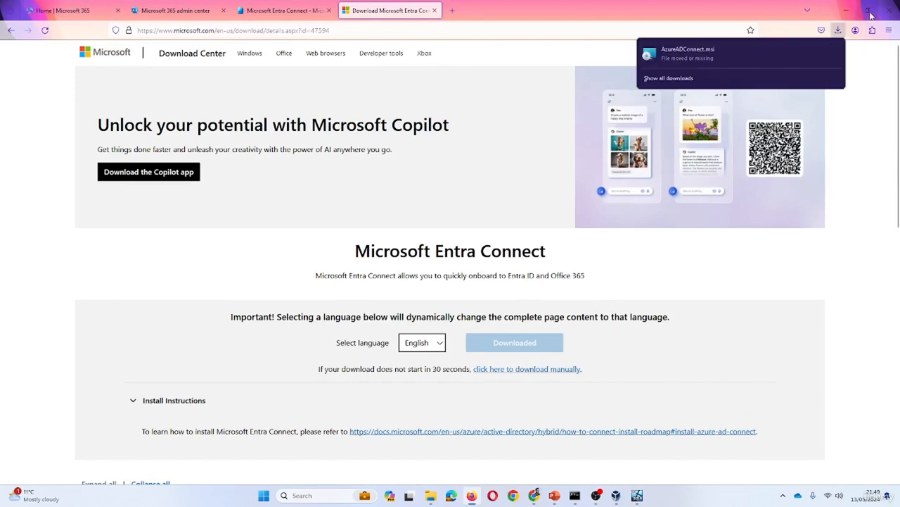
pyautogui.click(847, 10)
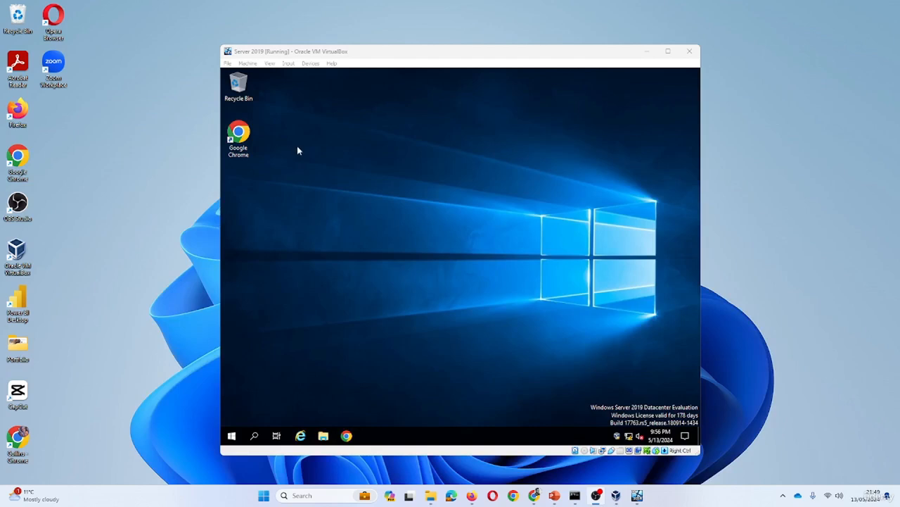
# In the VM, open File Explorer on This PC
pyautogui.click(294, 111)
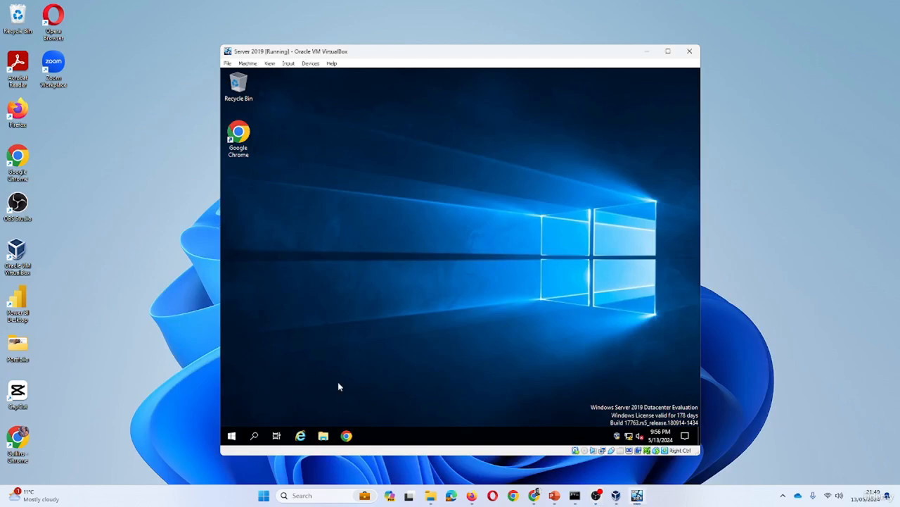
pyautogui.click(323, 436)
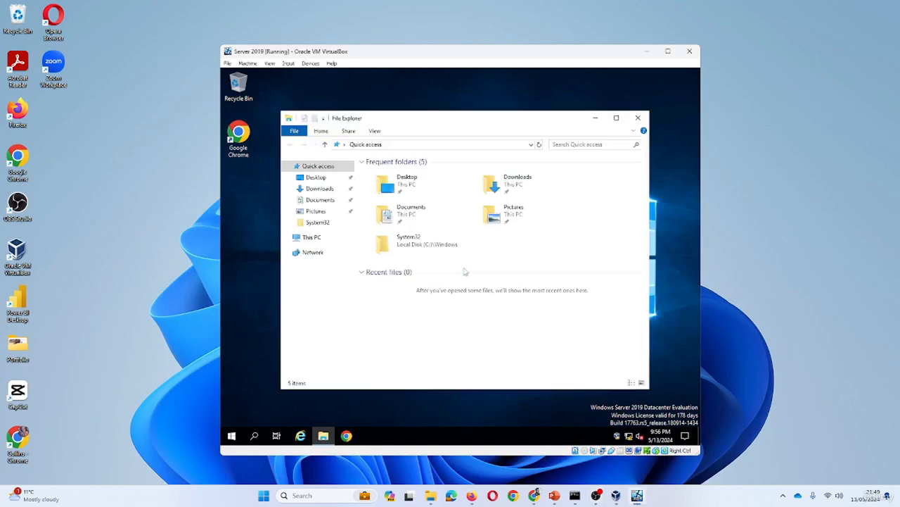
pyautogui.click(312, 237)
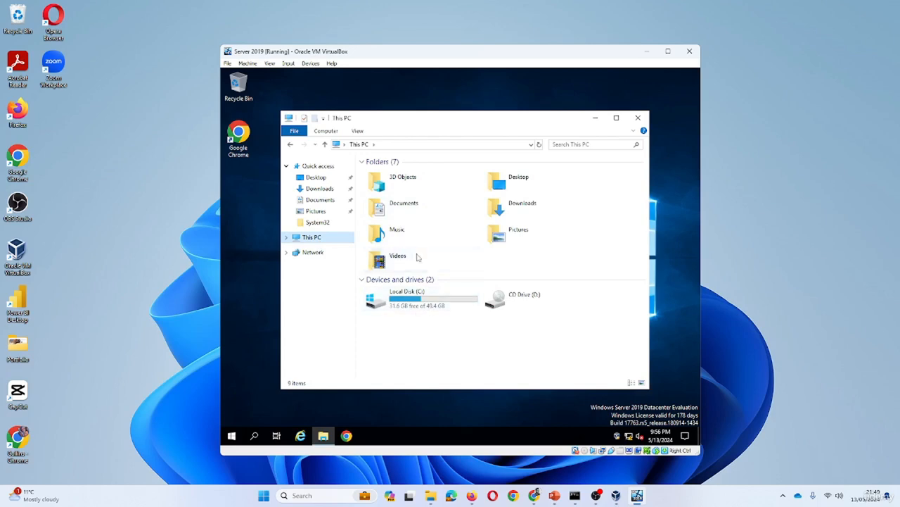
# Mount VBoxGuestAdditions.iso in the Server 2019 VM's optical drive
pyautogui.click(314, 65)
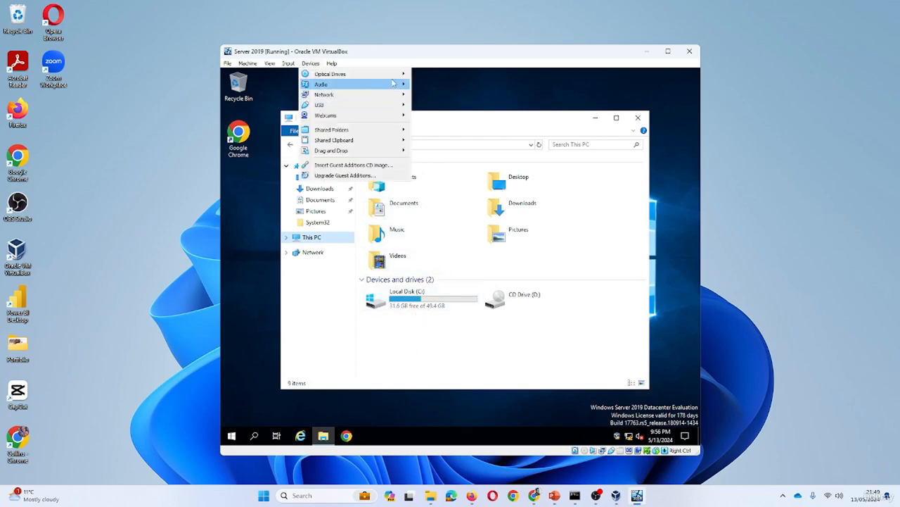
pyautogui.moveTo(399, 76)
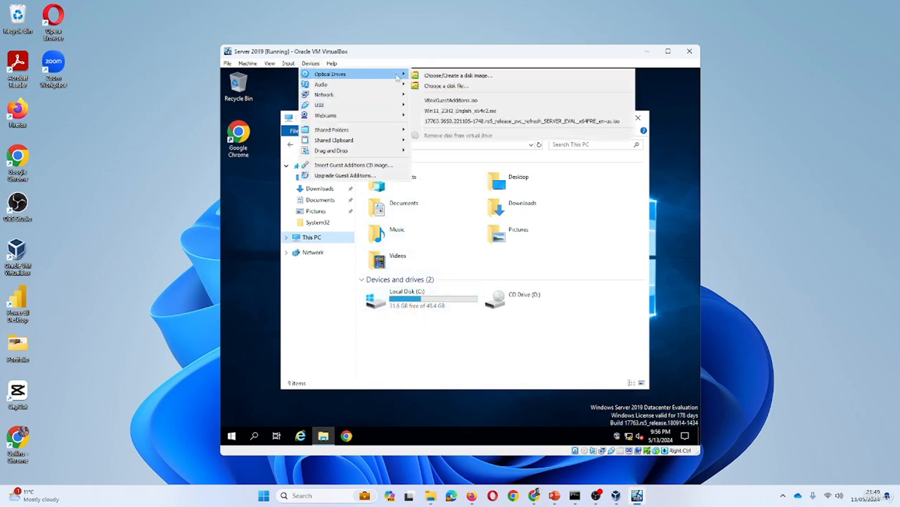
pyautogui.click(450, 76)
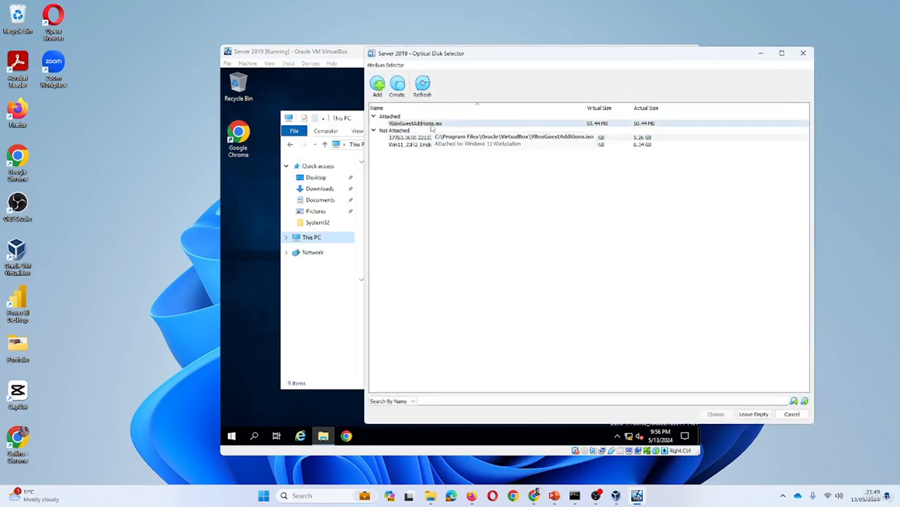
pyautogui.click(431, 126)
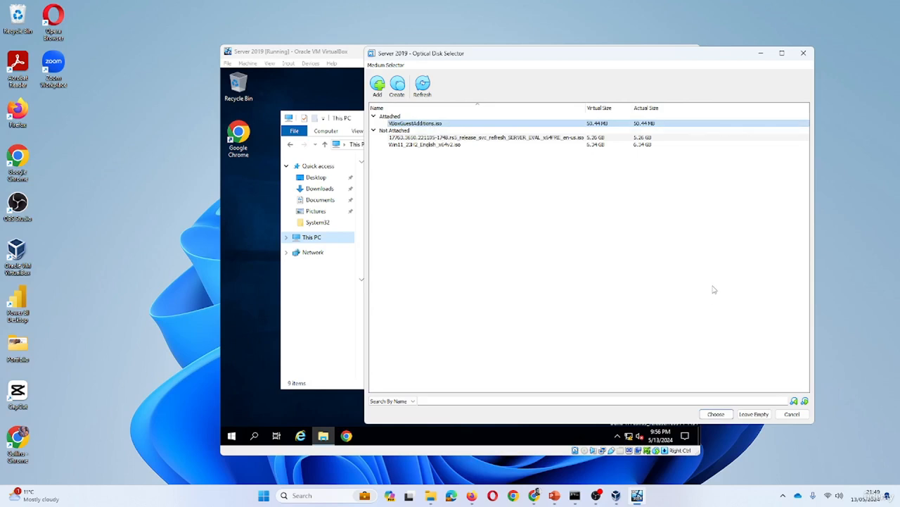
pyautogui.click(716, 414)
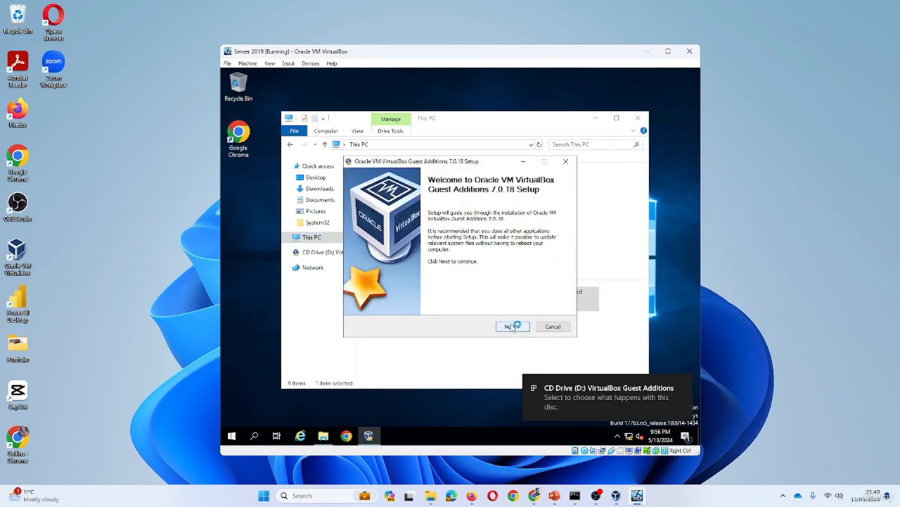
# Install Guest Additions with default settings and reboot the VM
pyautogui.click(514, 327)
pyautogui.click(519, 326)
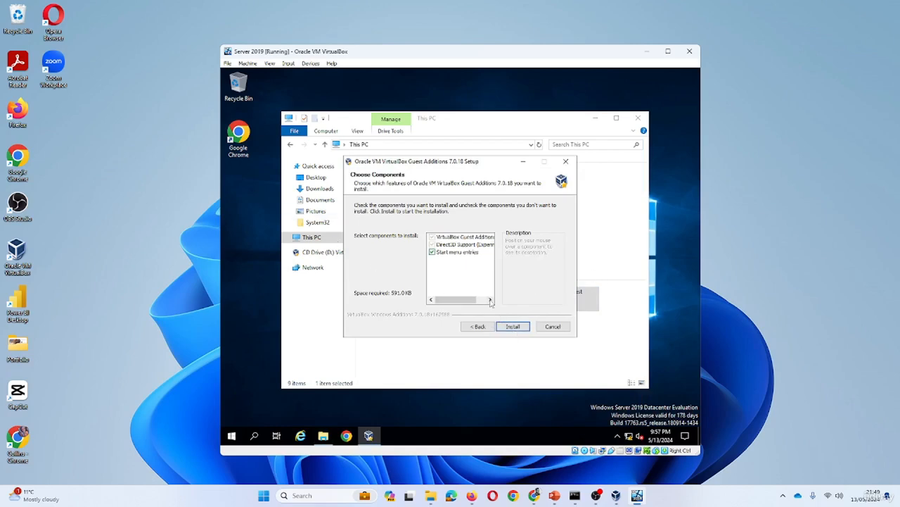
pyautogui.click(512, 328)
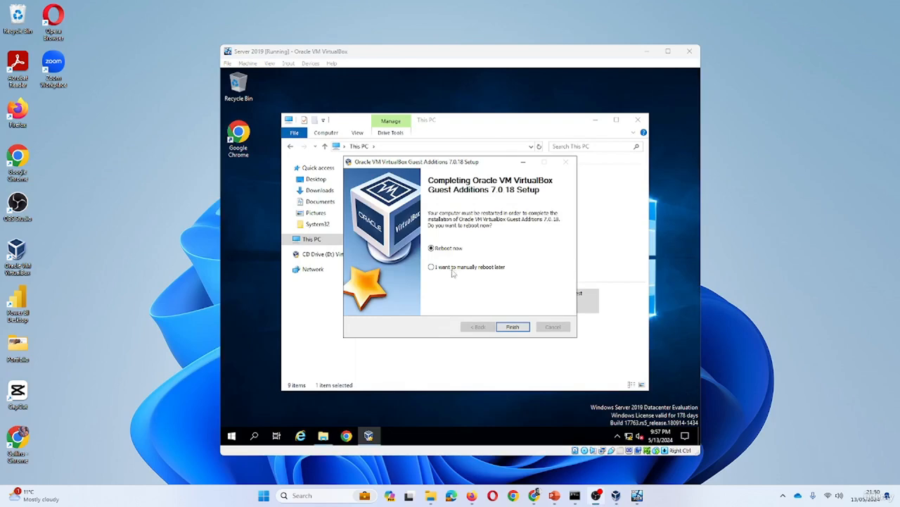
pyautogui.click(513, 328)
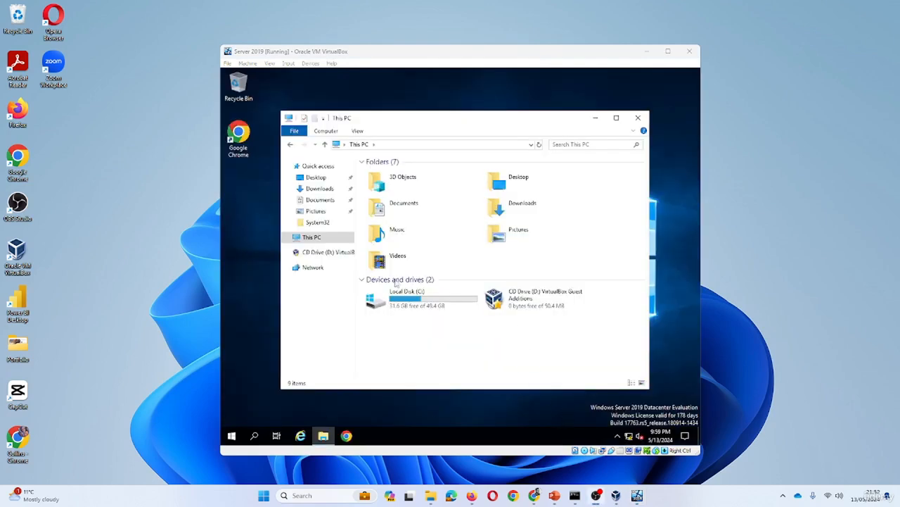
# Add the host's Downloads\Downloadables folder as a new machine shared folder
pyautogui.click(312, 64)
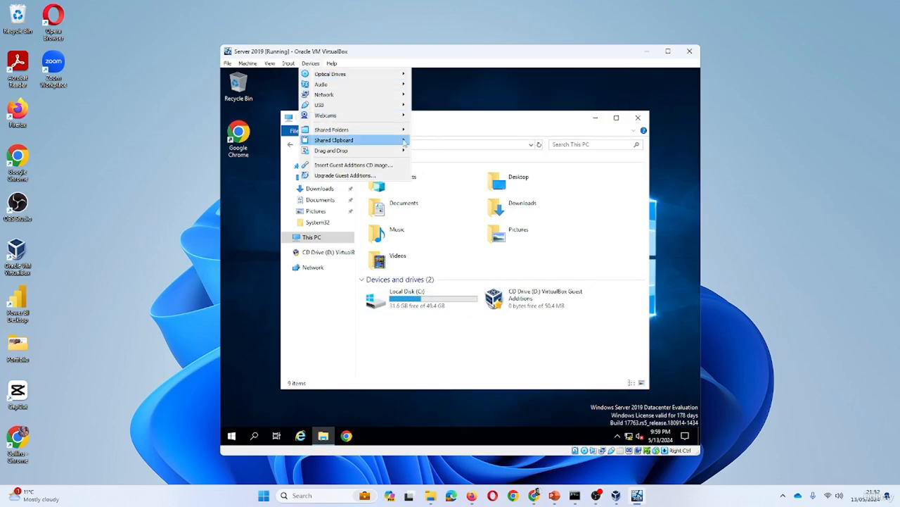
pyautogui.moveTo(406, 133)
pyautogui.click(457, 131)
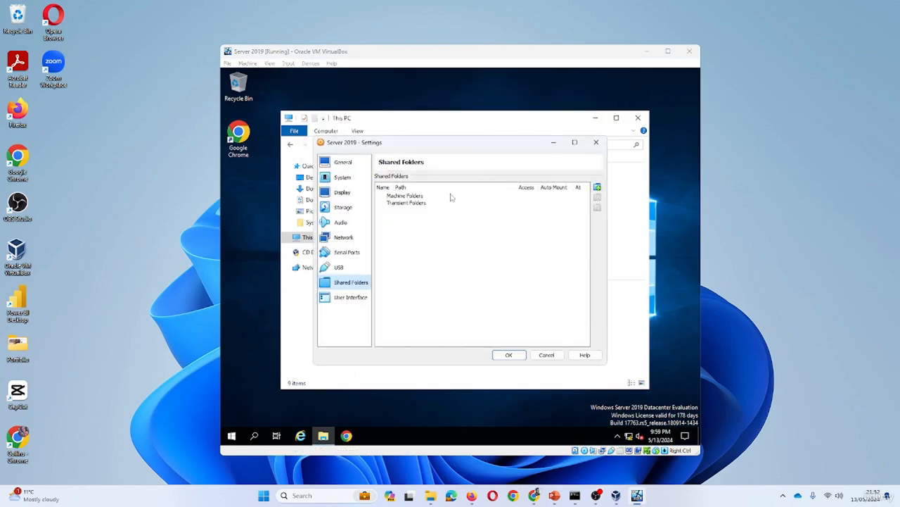
pyautogui.click(406, 196)
pyautogui.click(597, 187)
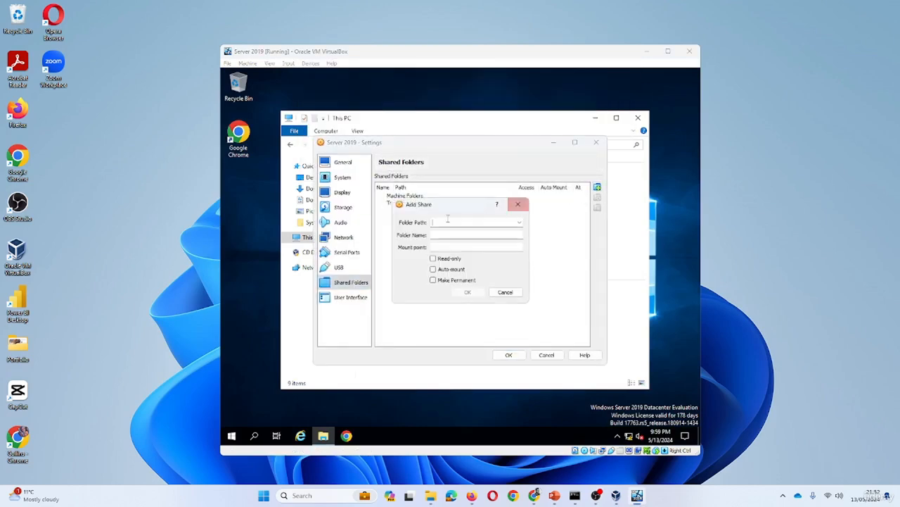
pyautogui.click(520, 222)
pyautogui.click(477, 237)
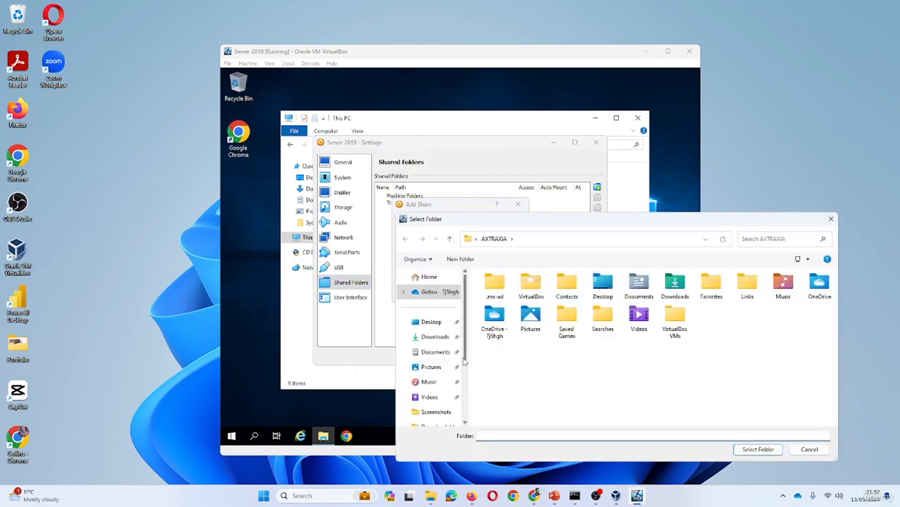
pyautogui.click(435, 336)
pyautogui.click(517, 306)
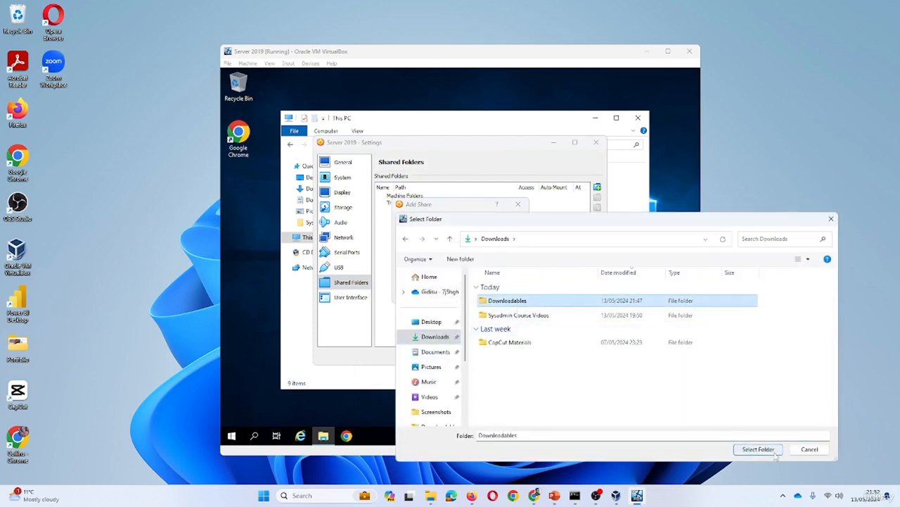
pyautogui.click(759, 449)
# Enable Auto-mount for the Downloadables share and save the settings
pyautogui.click(449, 268)
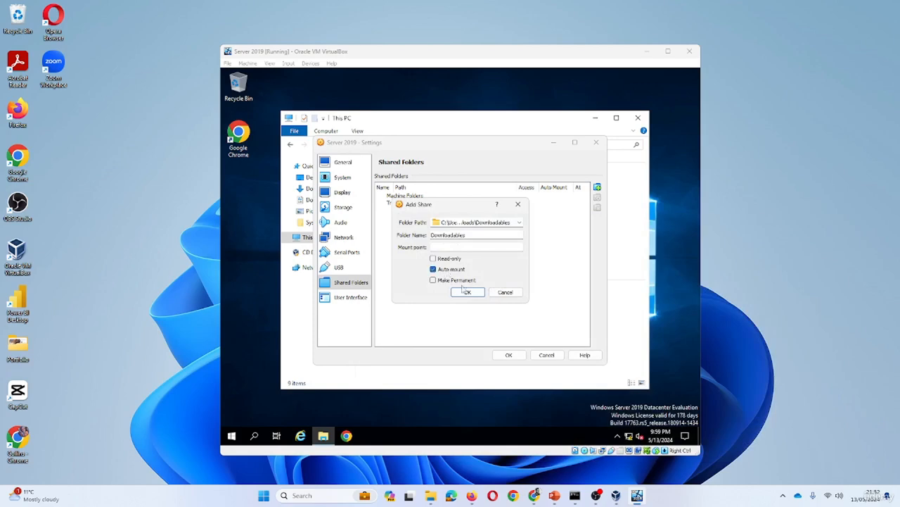
pyautogui.click(467, 292)
pyautogui.click(511, 356)
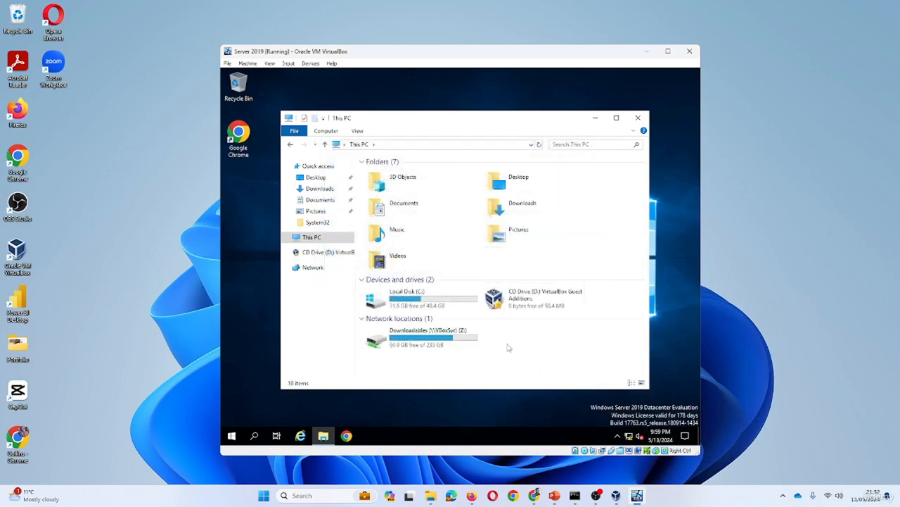
# Run AzureADConnect.msi from Downloadables (Z:), allowing it past the security warning
pyautogui.doubleClick(420, 341)
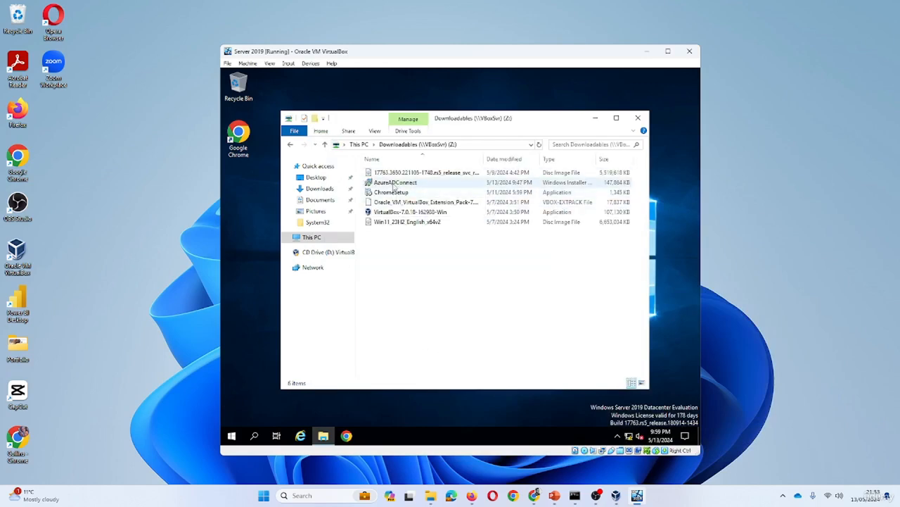
pyautogui.click(390, 184)
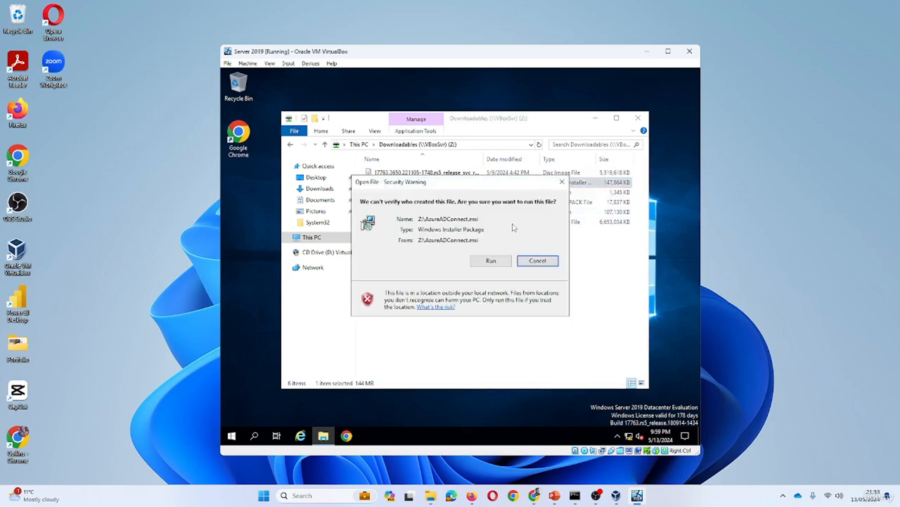
pyautogui.click(490, 264)
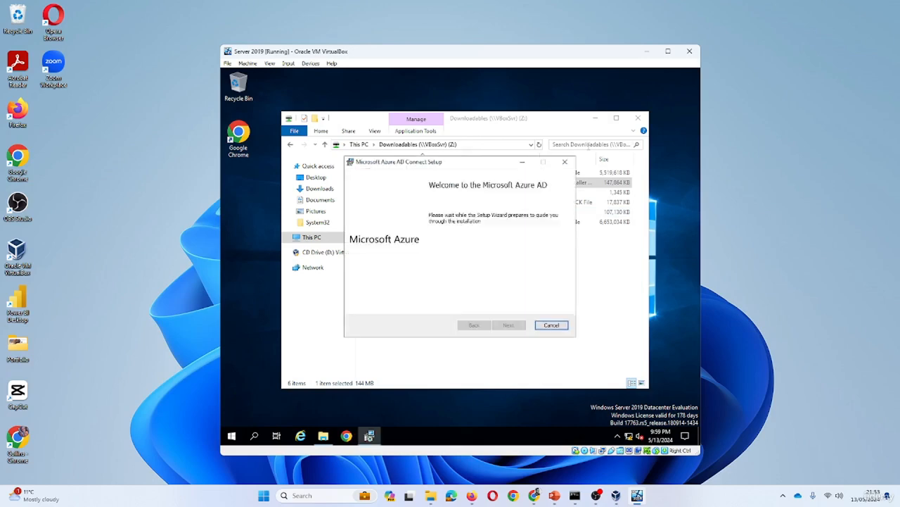
pyautogui.click(596, 117)
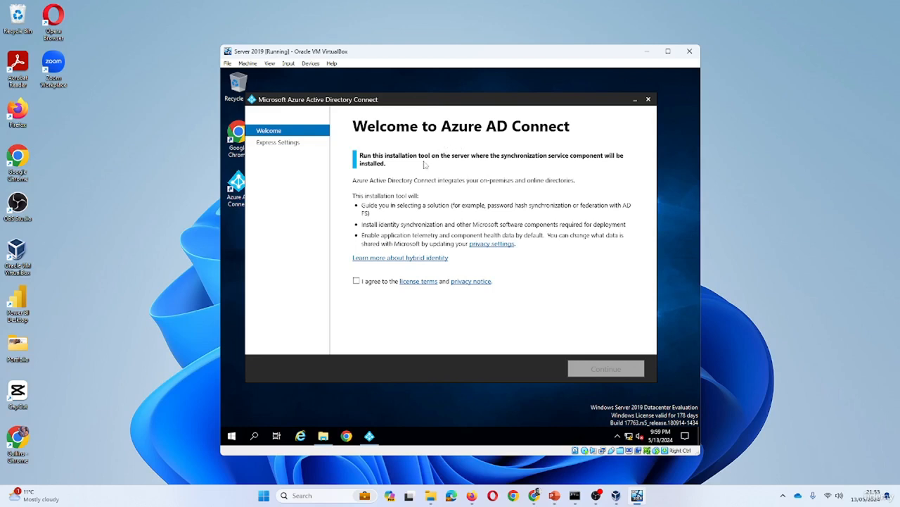
# Accept the Azure AD Connect licence terms, continue to Express Settings, then bring Firefox forward
pyautogui.moveTo(526, 101); pyautogui.dragTo(546, 118)
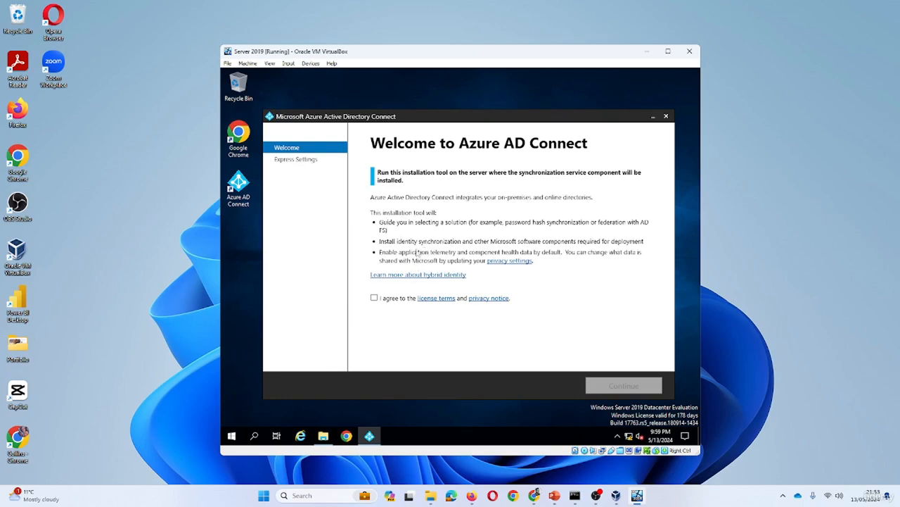
pyautogui.click(374, 298)
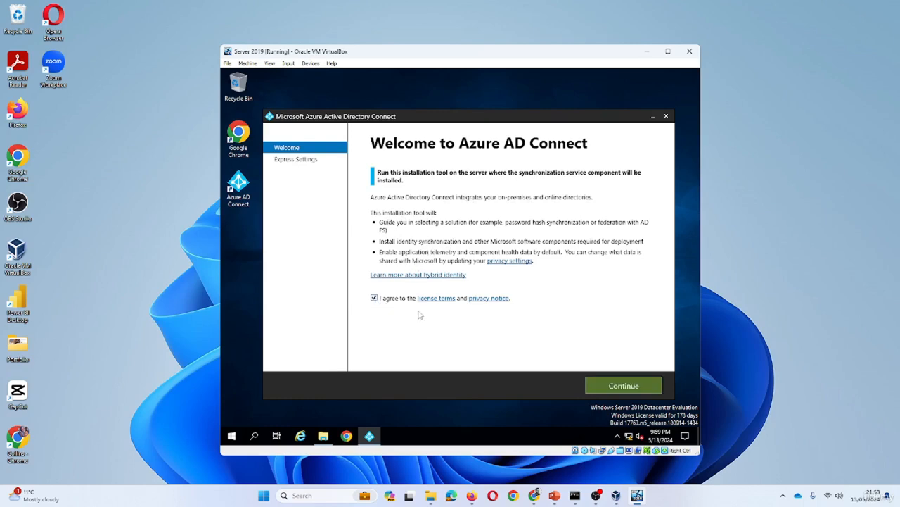
pyautogui.click(622, 389)
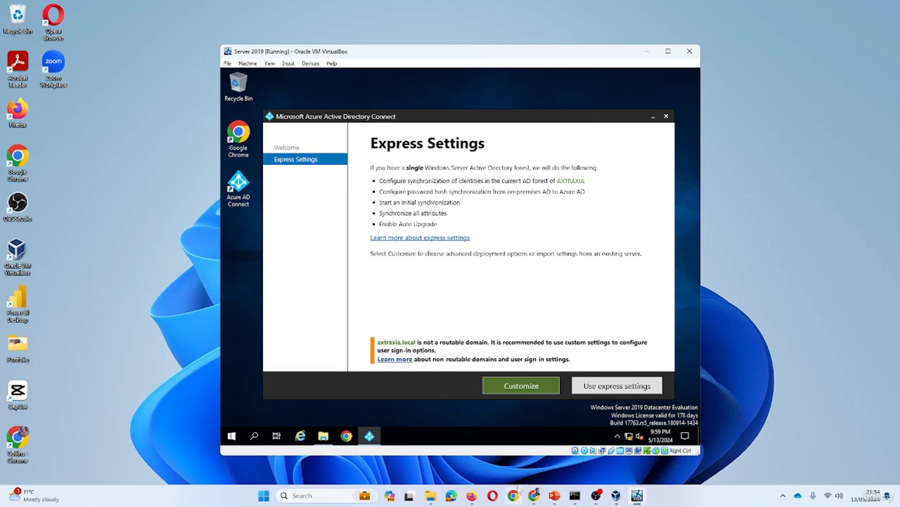
pyautogui.click(472, 495)
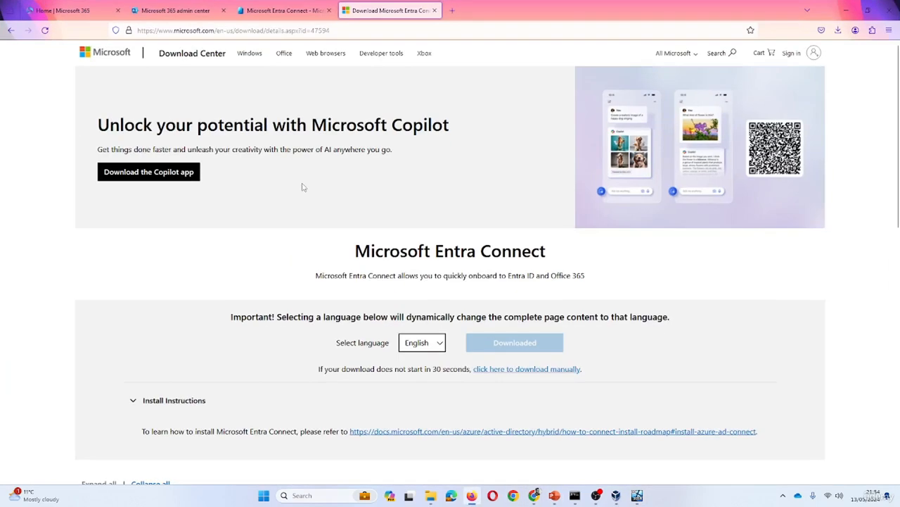
# Browse the tenant's All users list in the Entra admin center
pyautogui.click(281, 10)
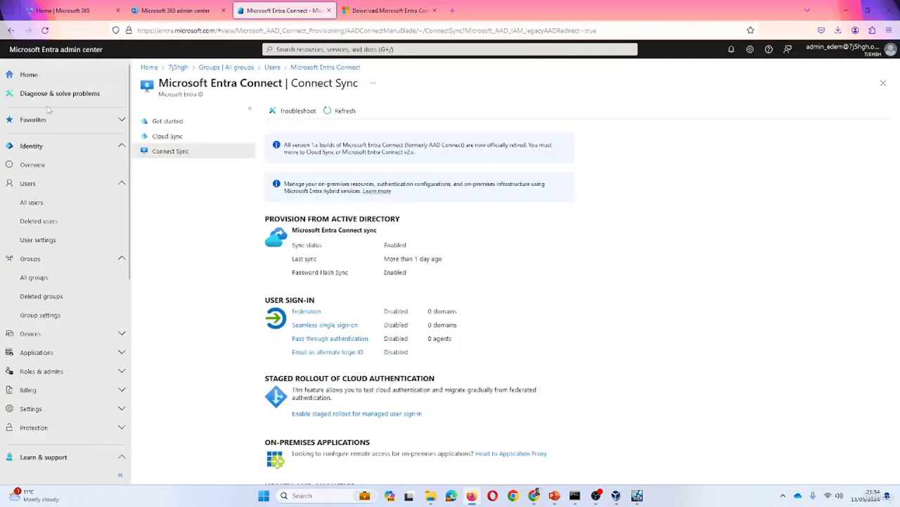
pyautogui.click(41, 186)
pyautogui.click(74, 186)
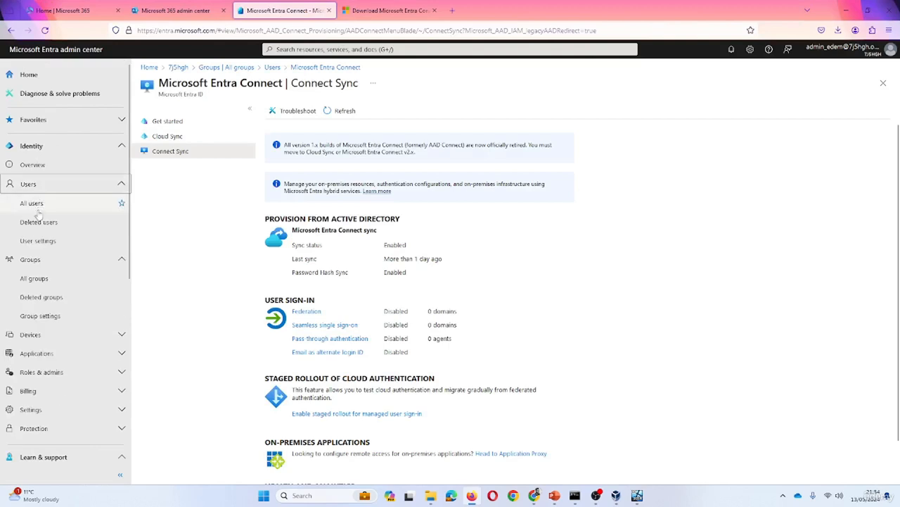
pyautogui.click(32, 203)
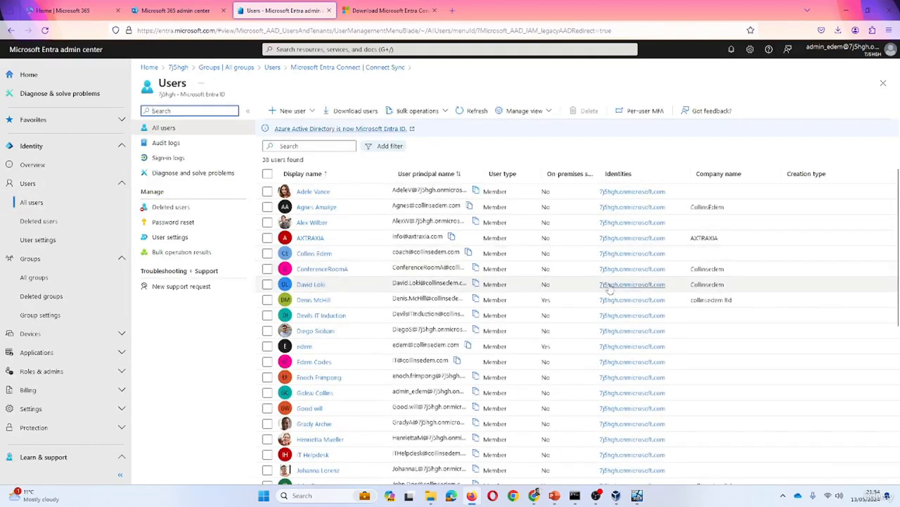
pyautogui.scroll(-1, 558, 271)
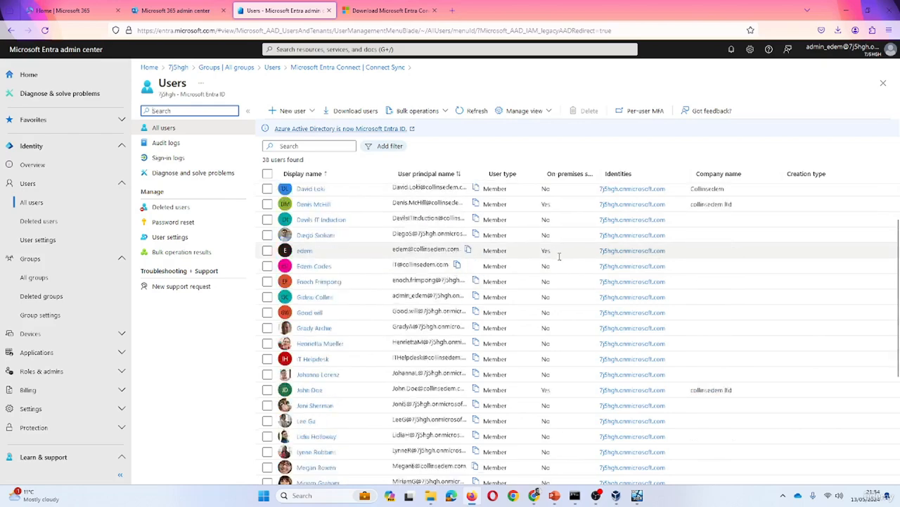
pyautogui.scroll(-5, 561, 254)
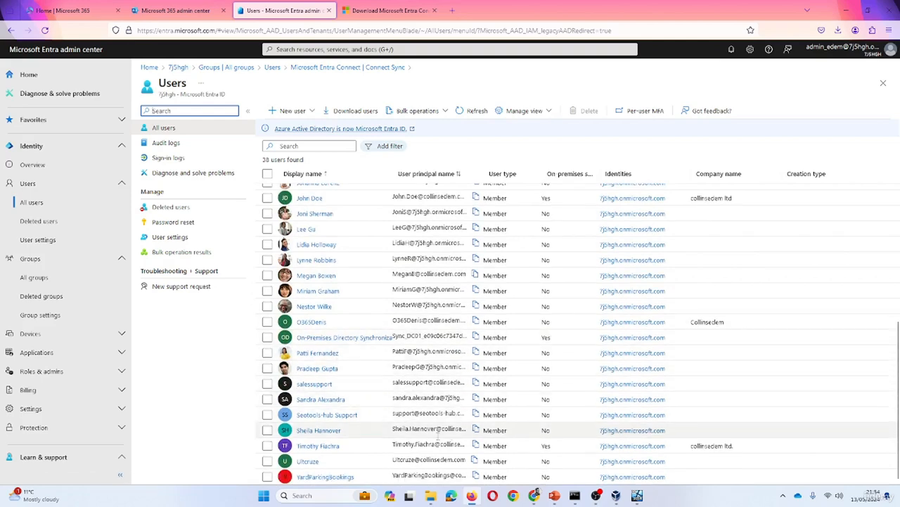
pyautogui.scroll(5, 380, 314)
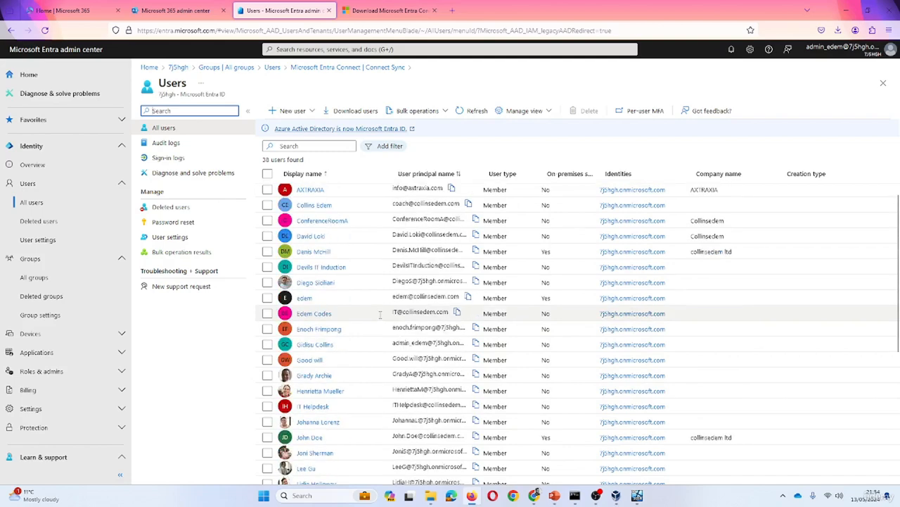
pyautogui.scroll(1, 380, 314)
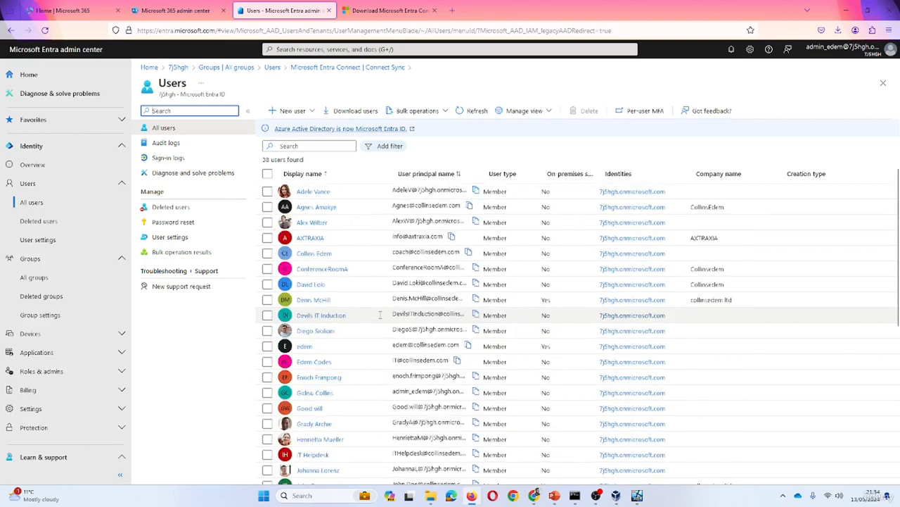
# Review the All groups list, then minimize Firefox
pyautogui.click(37, 259)
pyautogui.click(41, 259)
pyautogui.click(42, 277)
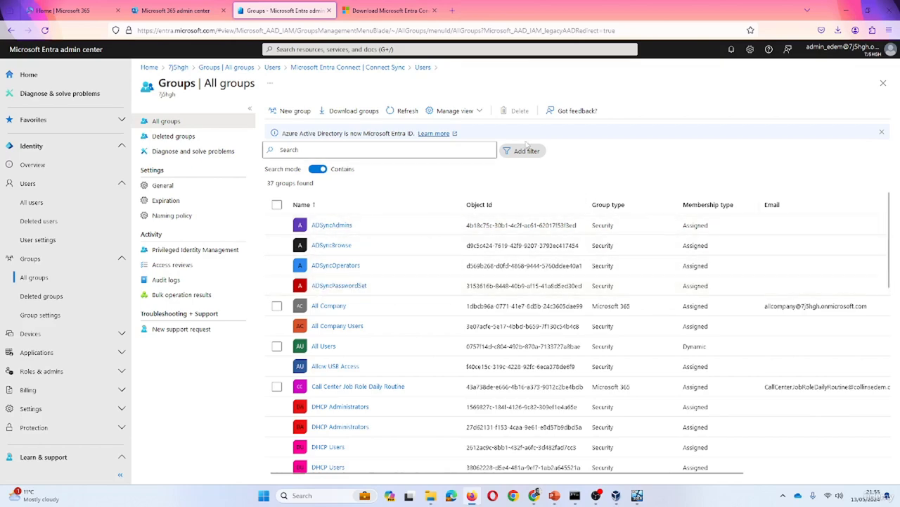
pyautogui.click(846, 10)
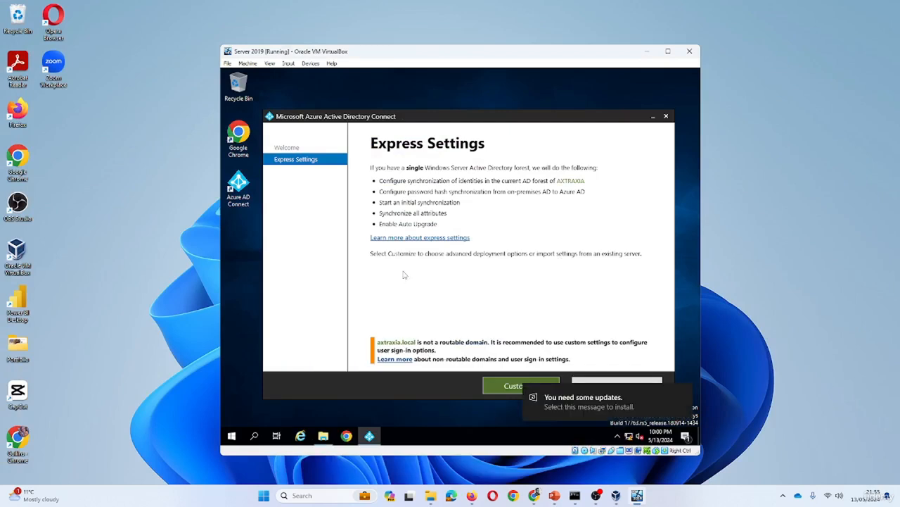
# Choose a customised installation with no optional boxes and install the required synchronization components
pyautogui.click(507, 387)
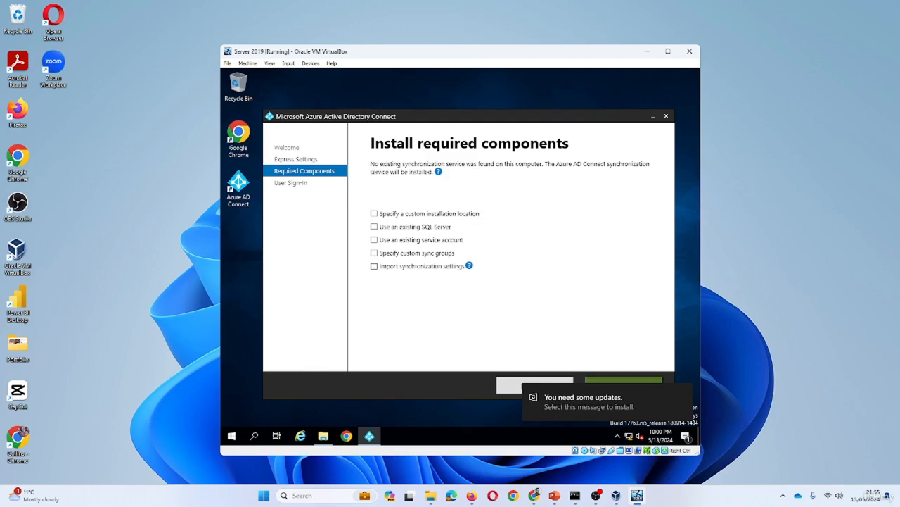
pyautogui.moveTo(591, 118); pyautogui.dragTo(594, 103)
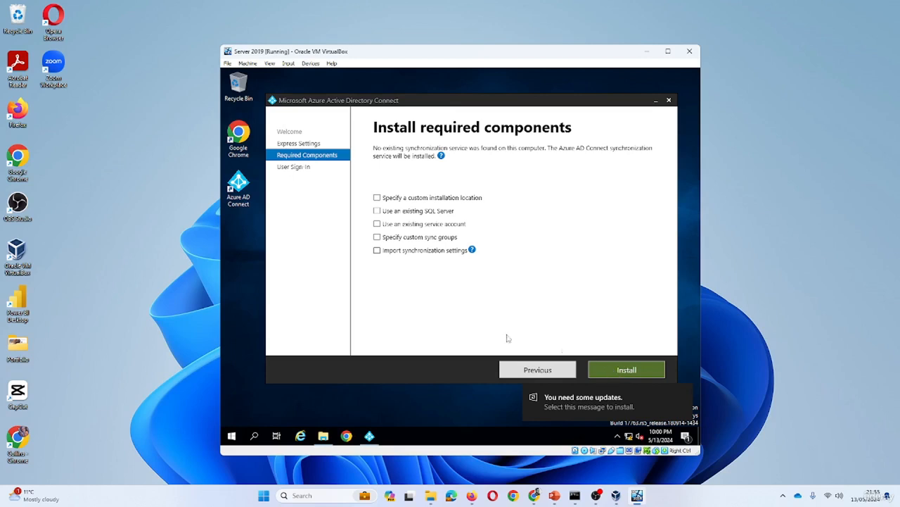
pyautogui.click(612, 374)
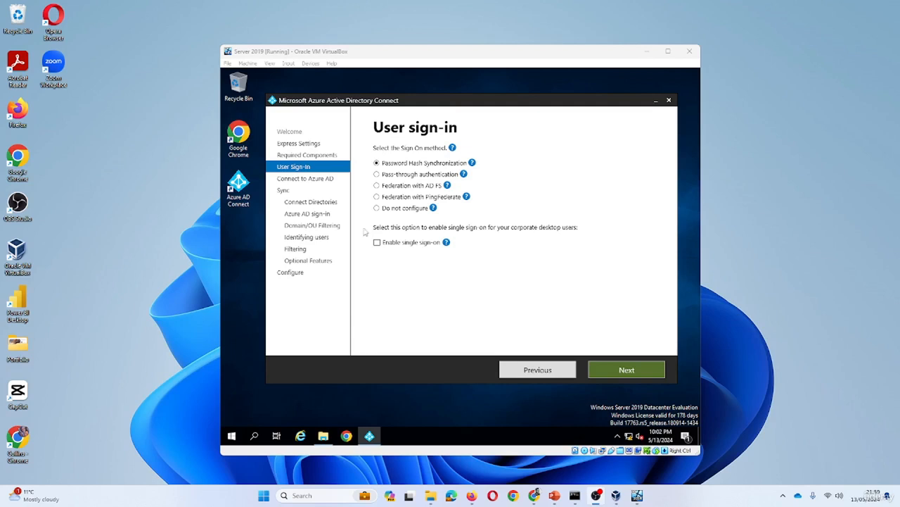
# Keep Password Hash Synchronization as the sign-on method and enable single sign-on for desktop users
pyautogui.moveTo(472, 163)
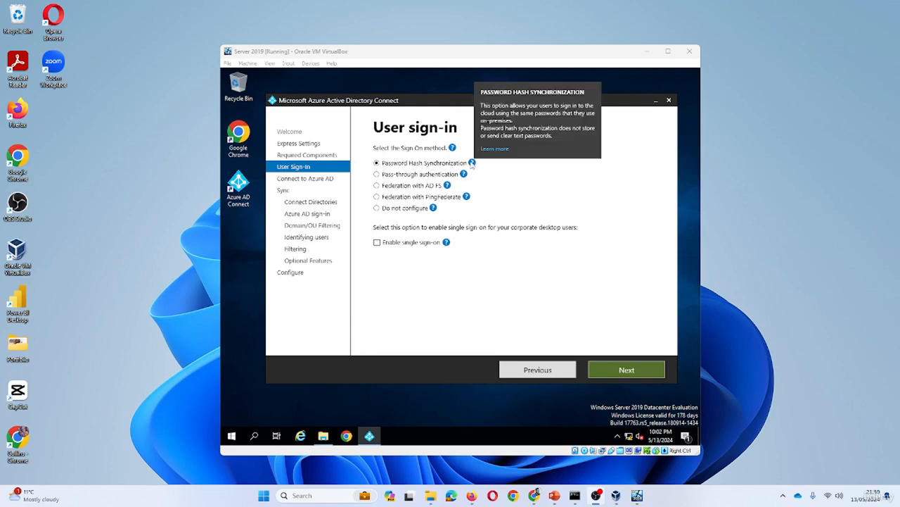
pyautogui.click(517, 175)
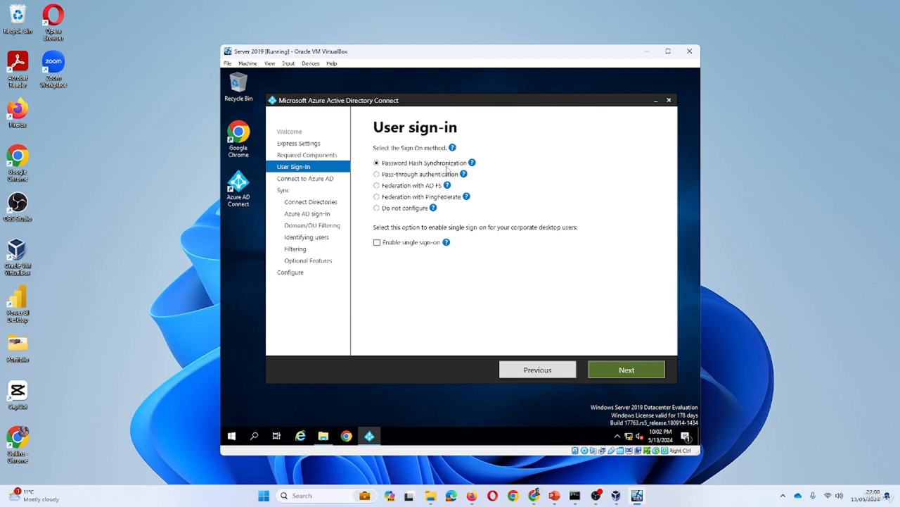
pyautogui.click(377, 243)
# On the Connect to Azure AD page, enter the global administrator's username and password and submit
pyautogui.click(617, 371)
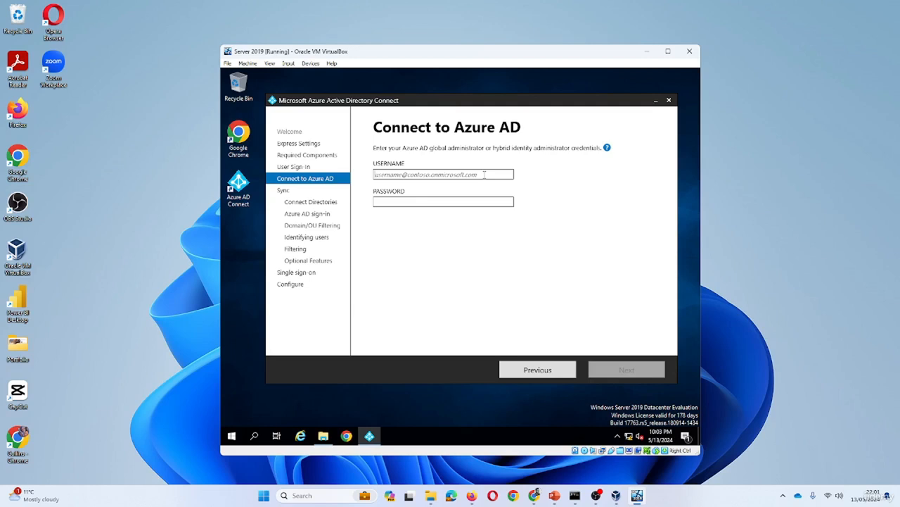
pyautogui.click(484, 174)
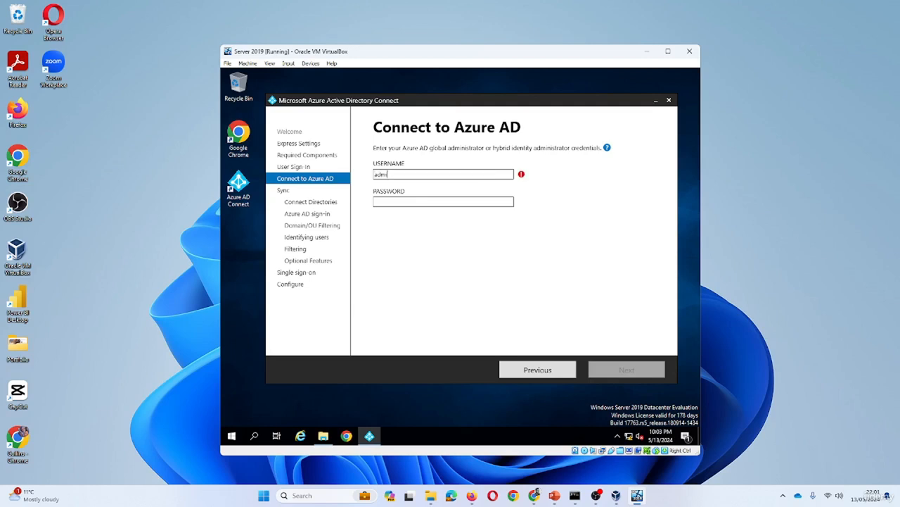
pyautogui.press('Tab')
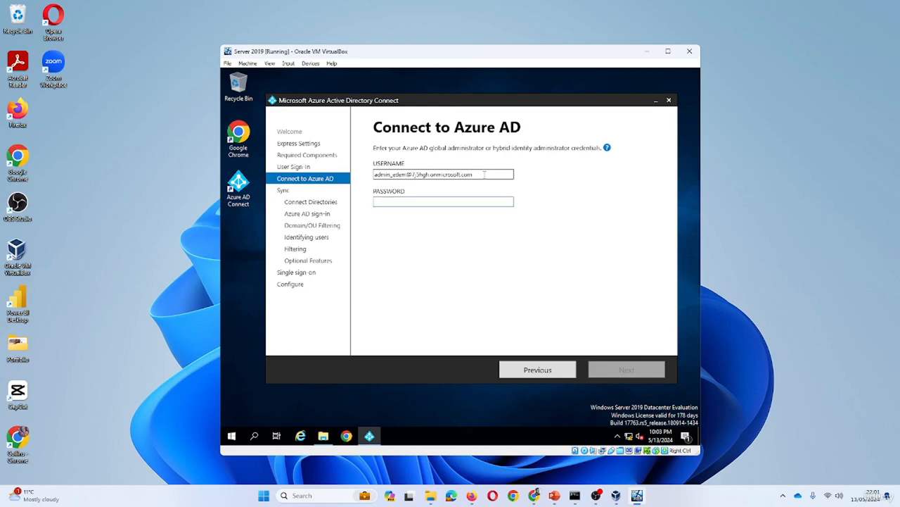
pyautogui.write('*********')
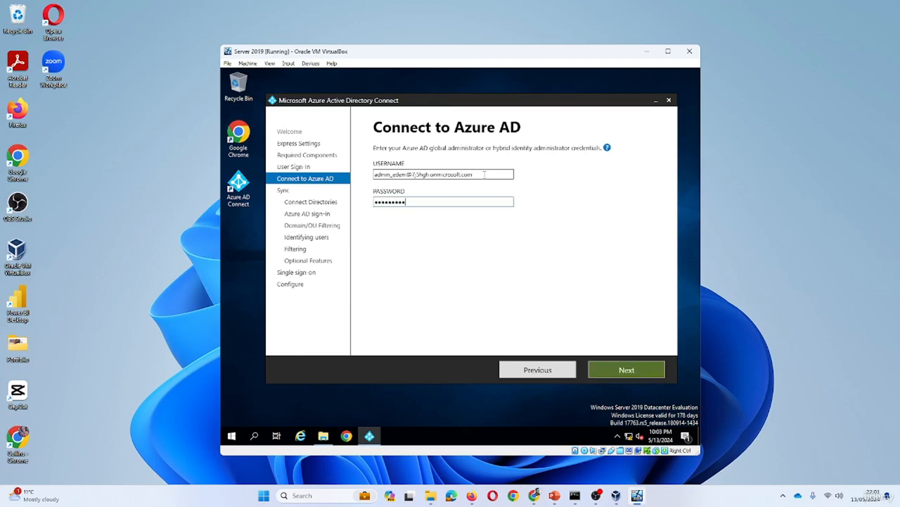
pyautogui.write('****')
pyautogui.click(626, 368)
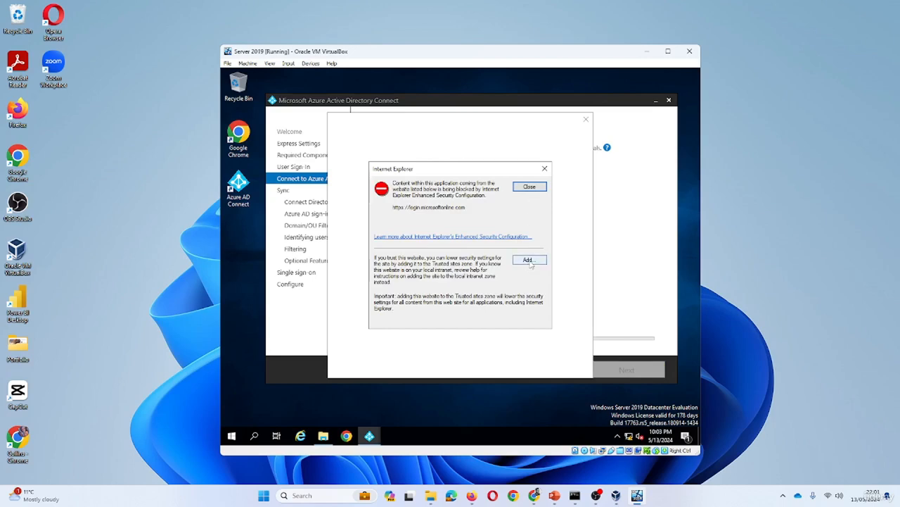
# Add login.microsoftonline.com and aadcdn.msftauth.net to Internet Explorer's trusted sites
pyautogui.click(529, 261)
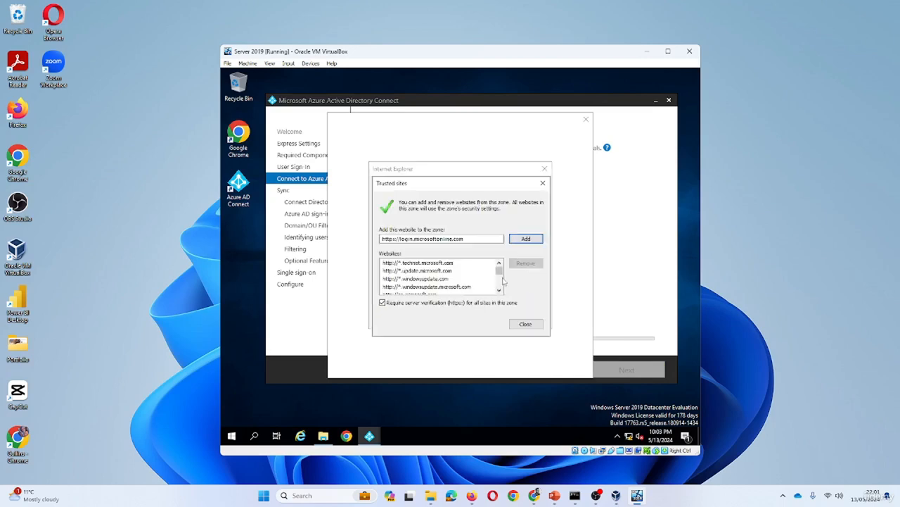
pyautogui.click(532, 241)
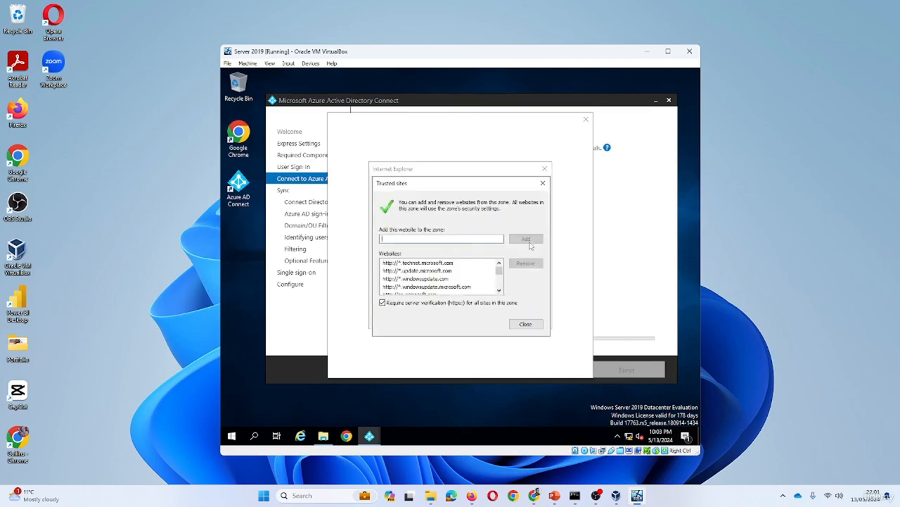
pyautogui.click(524, 320)
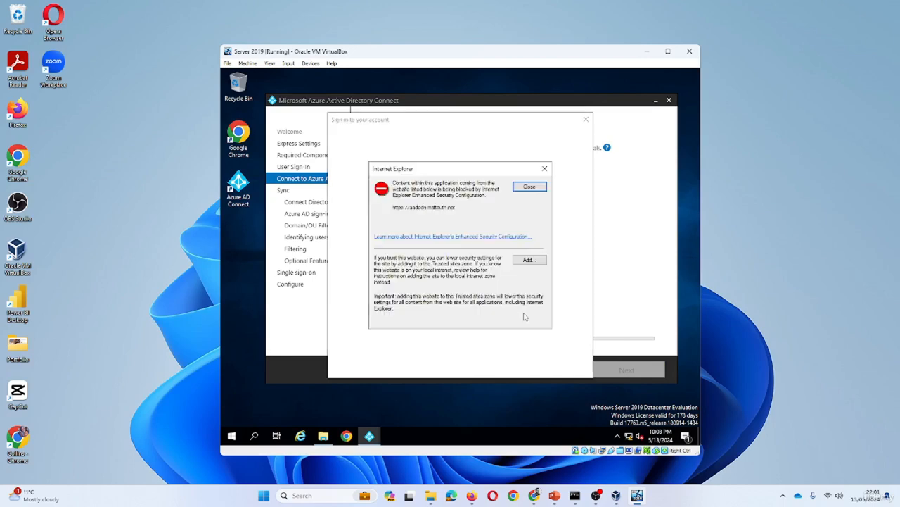
pyautogui.click(529, 260)
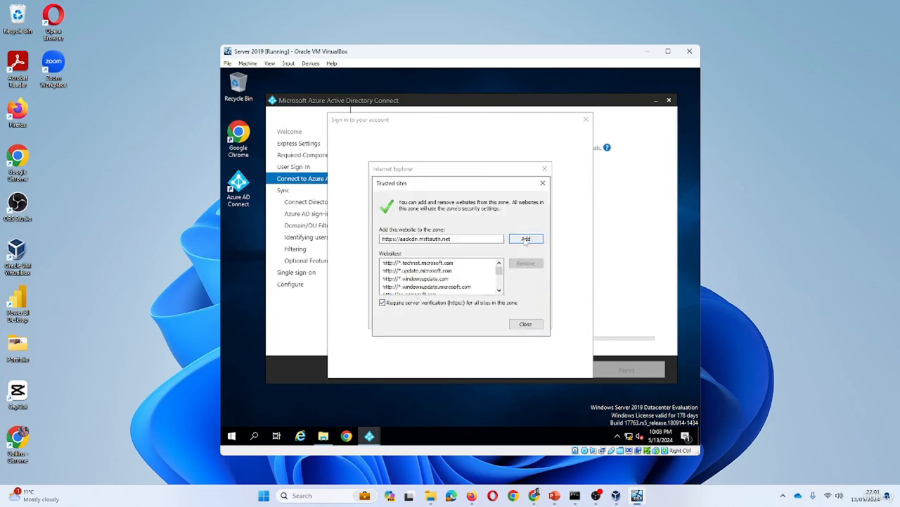
pyautogui.click(526, 239)
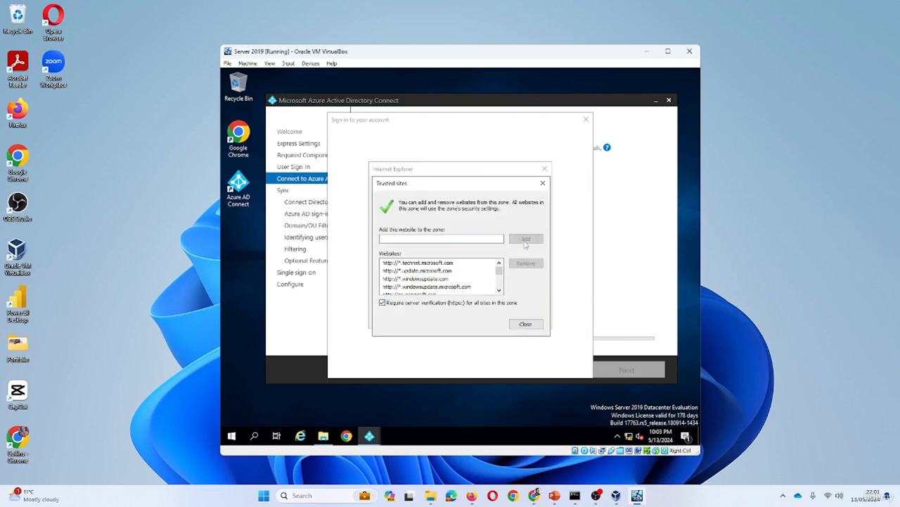
pyautogui.click(524, 323)
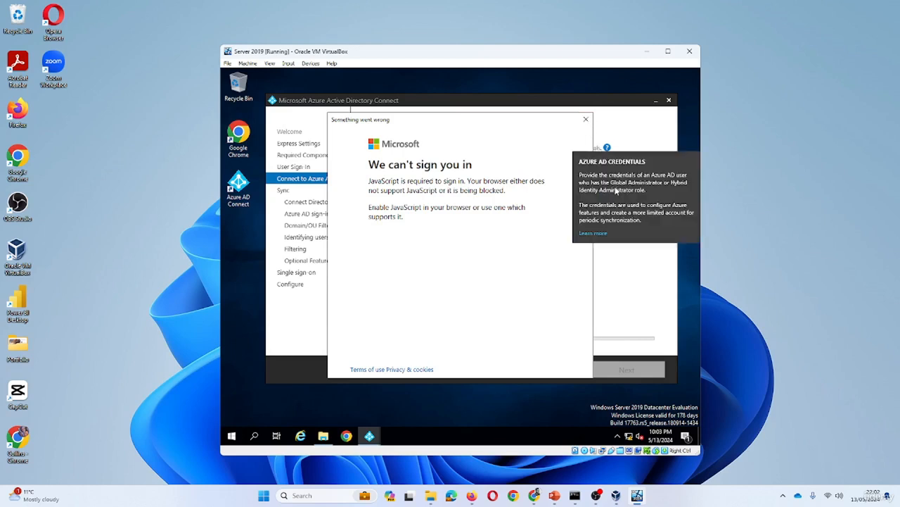
# Dismiss the failed sign-in window, re-enter the administrator password and resubmit the credentials
pyautogui.click(585, 119)
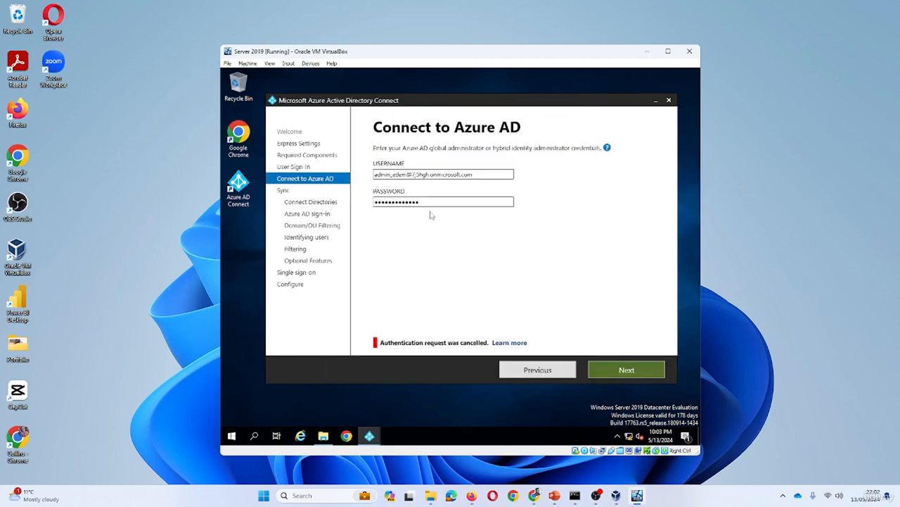
pyautogui.click(461, 199)
pyautogui.press('BackSpace')
pyautogui.press('BackSpace')
pyautogui.press('BackSpace')
pyautogui.press('BackSpace')
pyautogui.press('BackSpace')
pyautogui.press('BackSpace')
pyautogui.press('BackSpace')
pyautogui.press('BackSpace')
pyautogui.press('BackSpace')
pyautogui.press('BackSpace')
pyautogui.press('BackSpace')
pyautogui.press('BackSpace')
pyautogui.press('BackSpace')
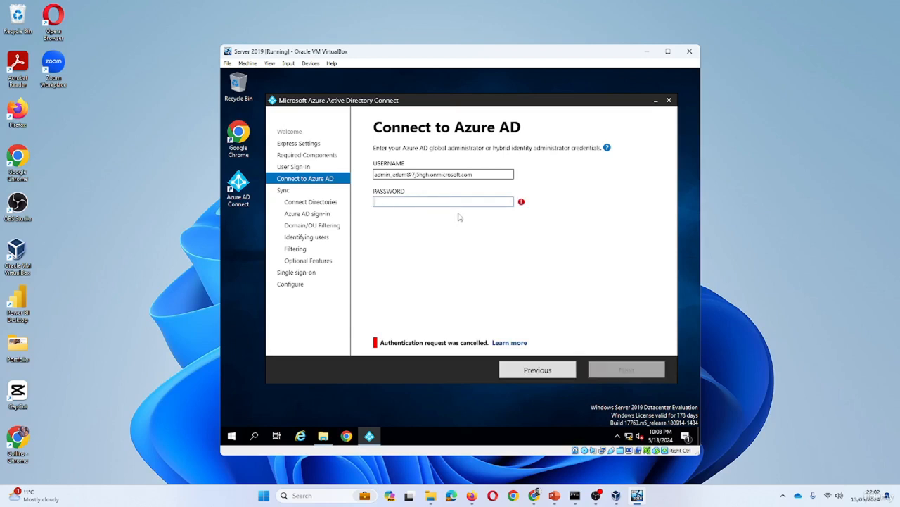
pyautogui.write('*********')
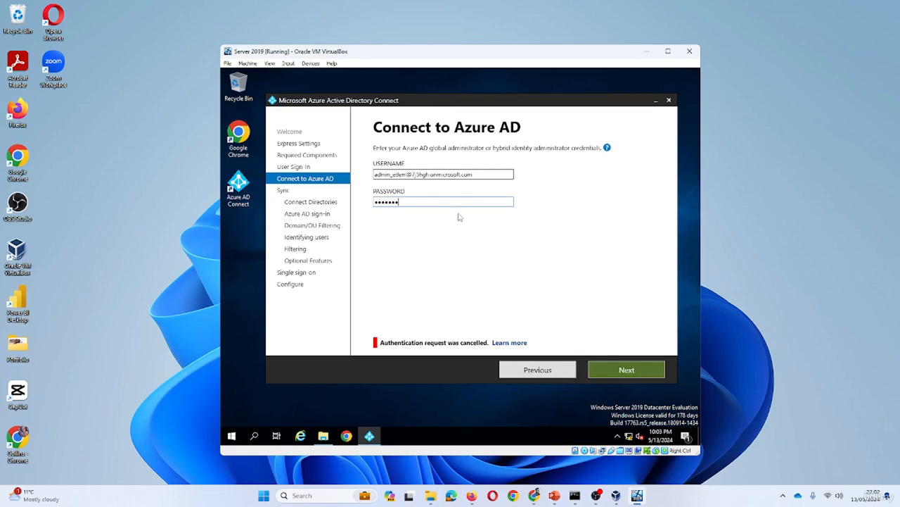
pyautogui.write('****')
pyautogui.click(596, 370)
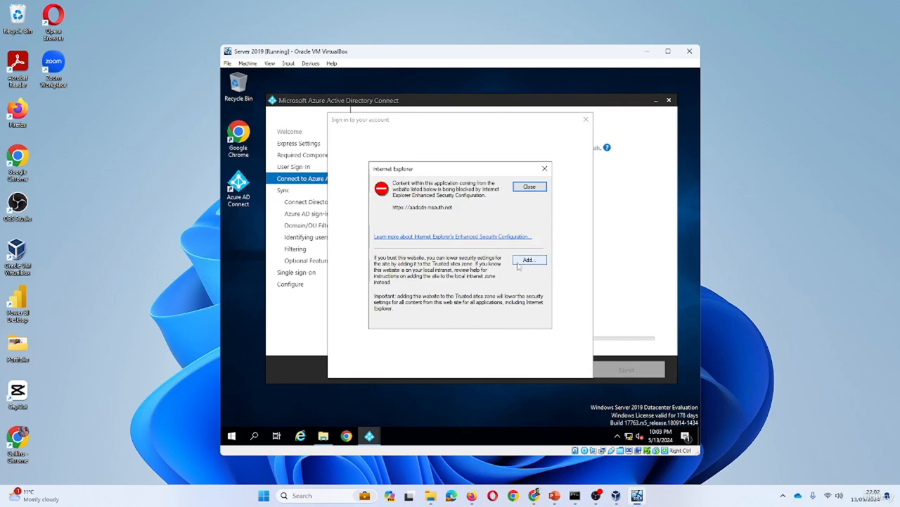
# Trust aadcdn.msauth.net with https verification turned off, letting the Microsoft sign-in page load
pyautogui.click(524, 261)
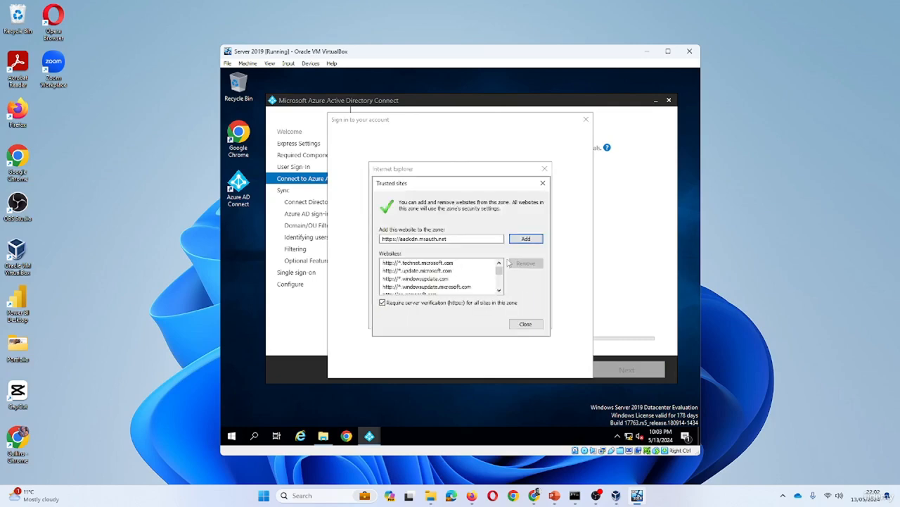
pyautogui.click(528, 240)
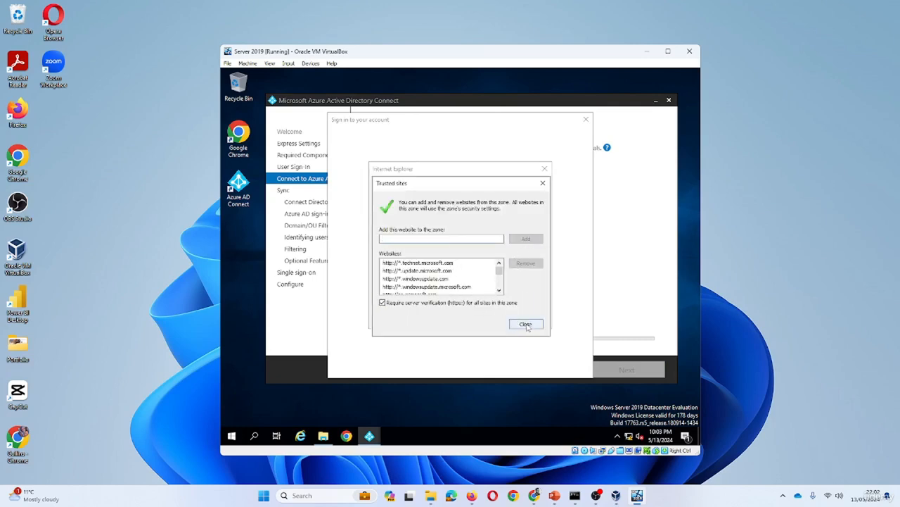
pyautogui.click(383, 303)
pyautogui.click(532, 326)
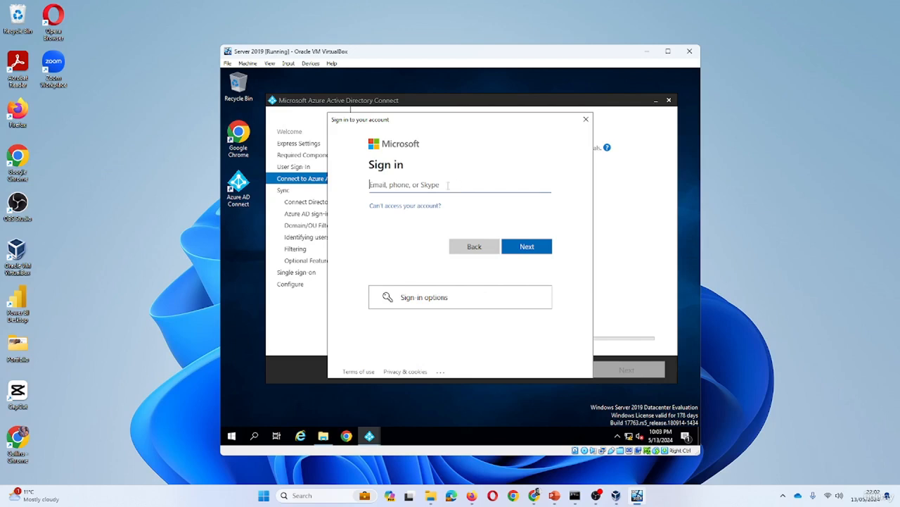
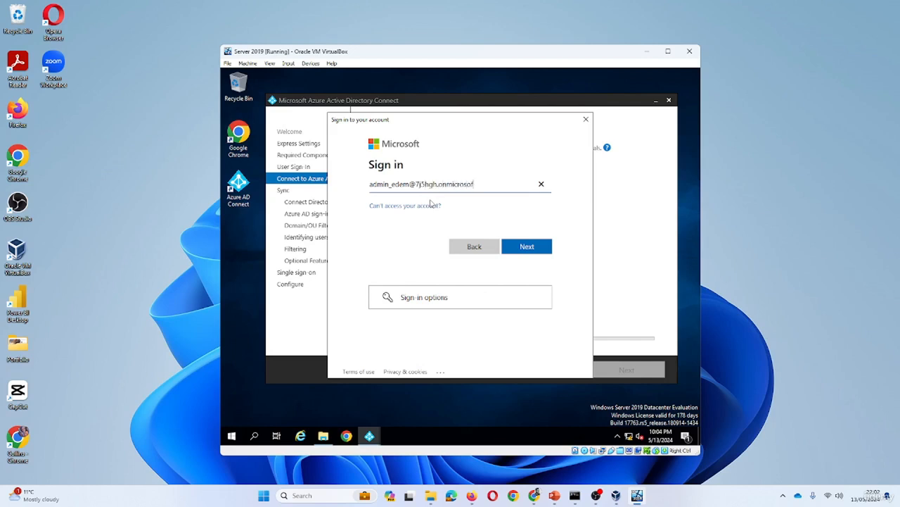
# Sign in on the Microsoft page with the global administrator's e-mail address and password
pyautogui.press('Return')
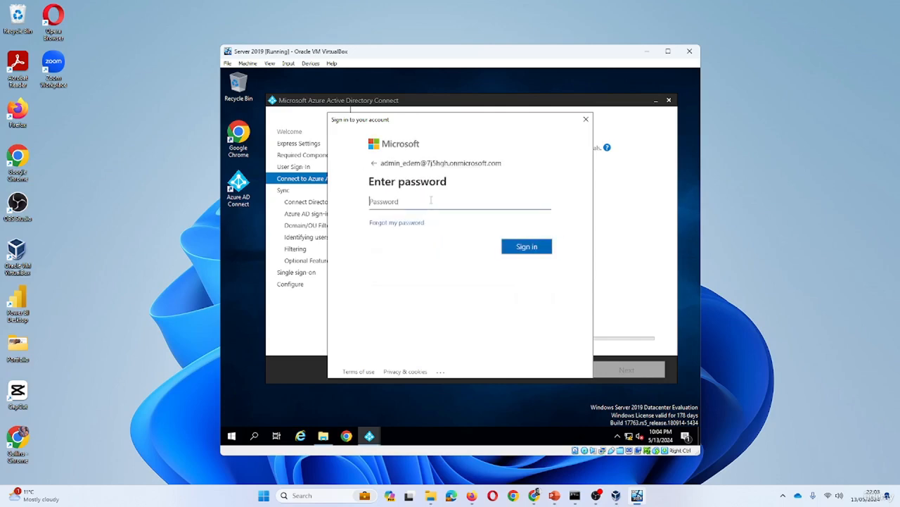
pyautogui.write('*************')
pyautogui.press('Return')
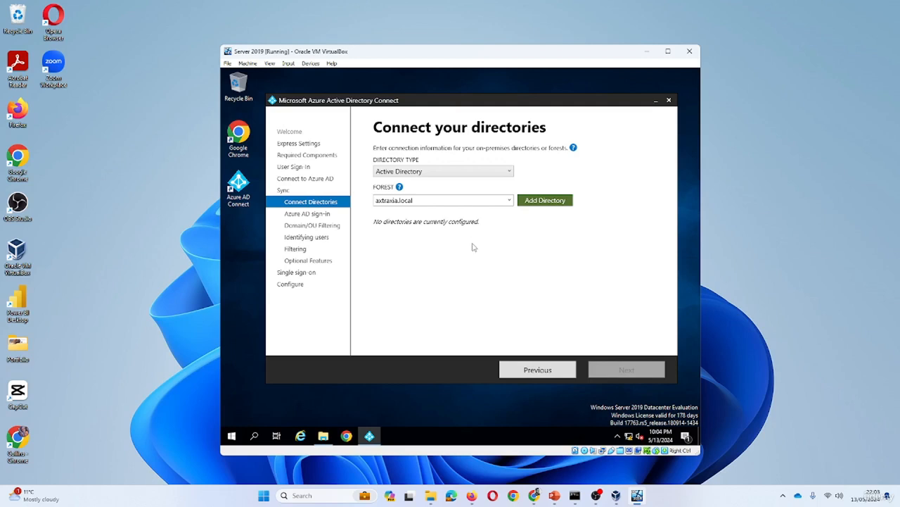
# Confirm forest axtraxia.local with directory type Active Directory, then add it as a directory
pyautogui.click(509, 202)
pyautogui.moveTo(400, 188)
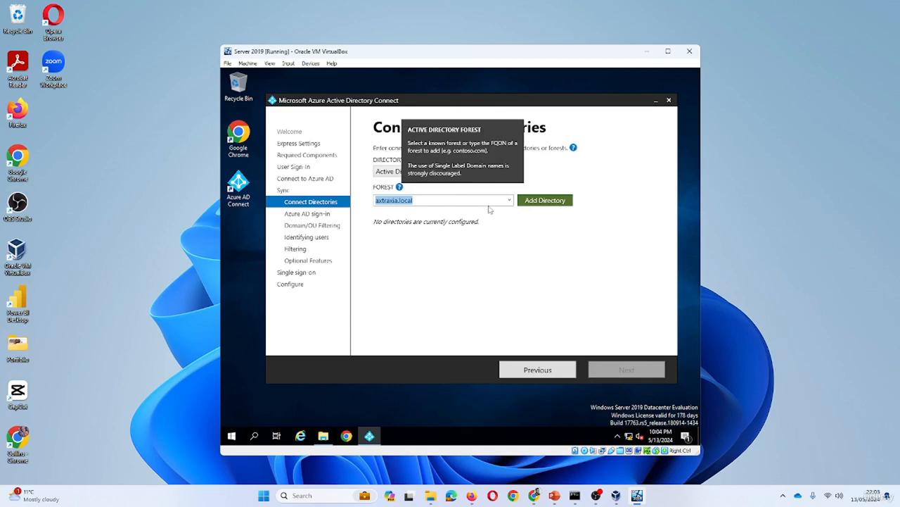
pyautogui.click(510, 201)
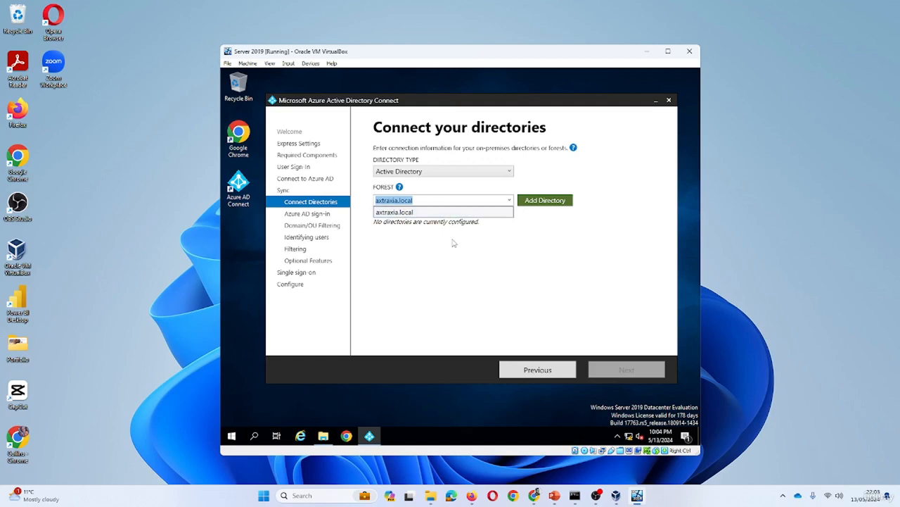
pyautogui.click(491, 242)
pyautogui.click(507, 170)
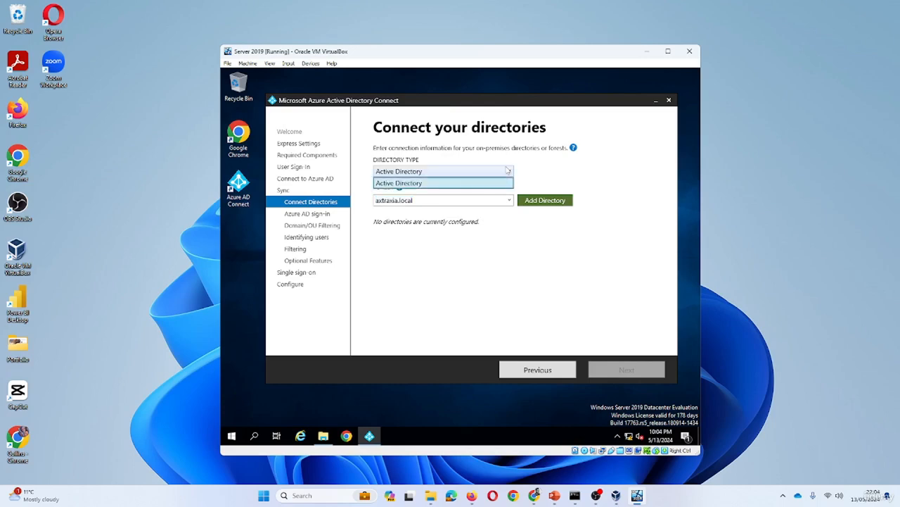
pyautogui.click(548, 176)
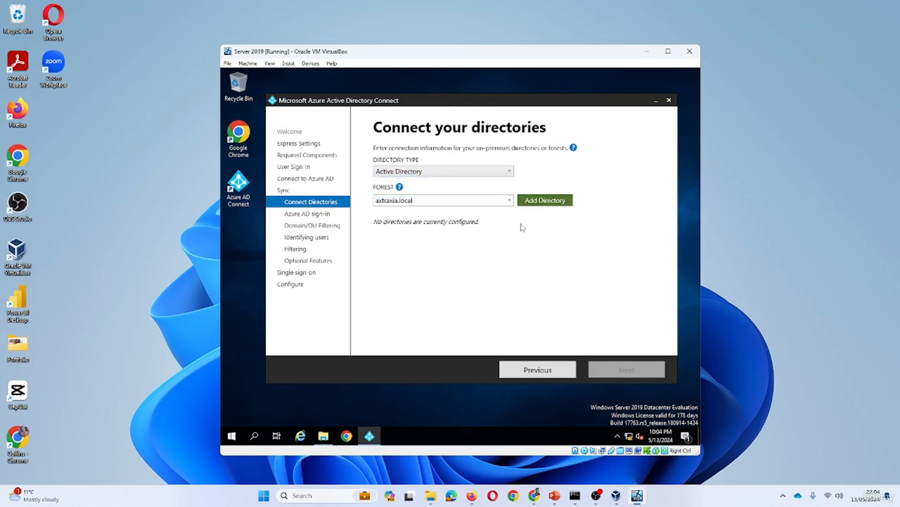
pyautogui.click(545, 201)
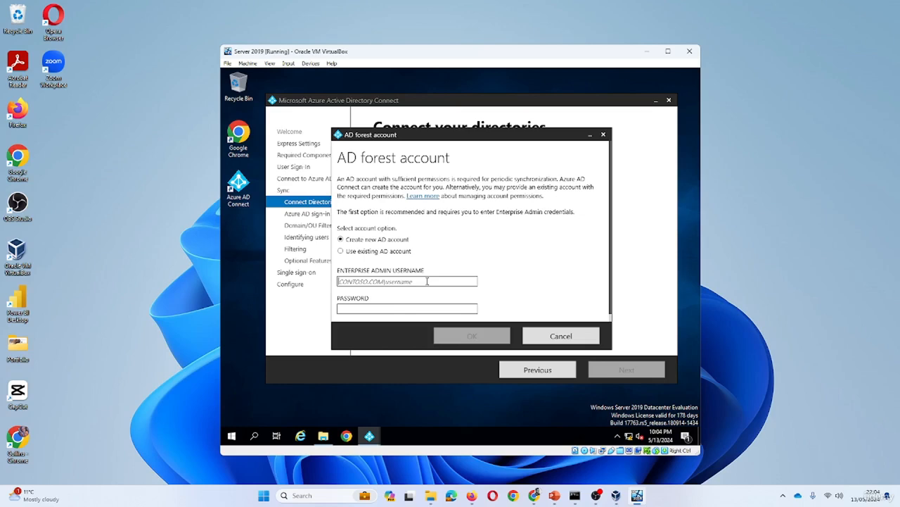
# Enter the axtraxia.local Enterprise Admin username and password, confirm, and continue to Azure AD sign-in
pyautogui.write('A')
pyautogui.write('XTRAXIA\\')
pyautogui.press('capslock')
pyautogui.write('Administrator')
pyautogui.press('Tab')
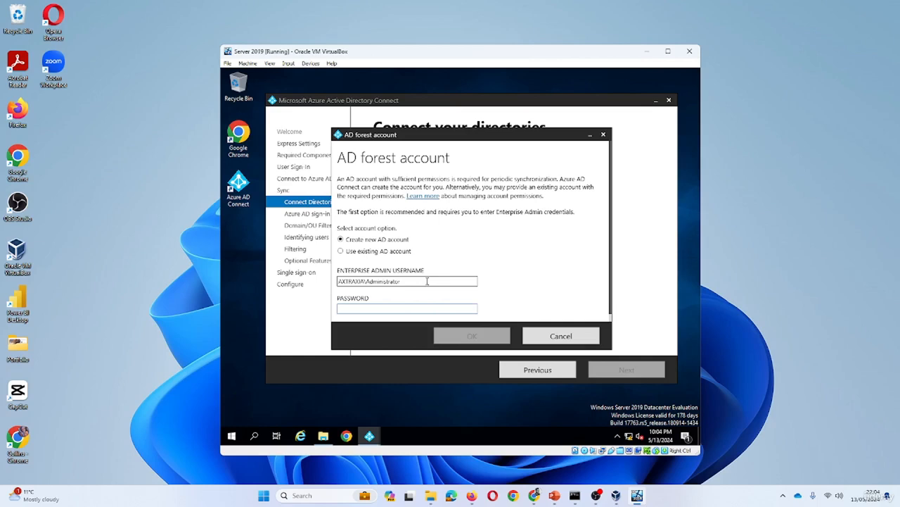
pyautogui.write('•')
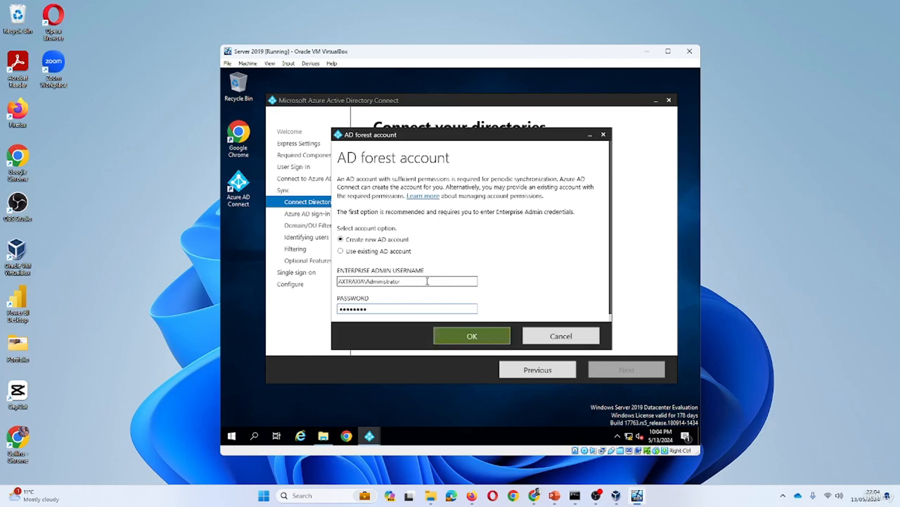
pyautogui.click(473, 337)
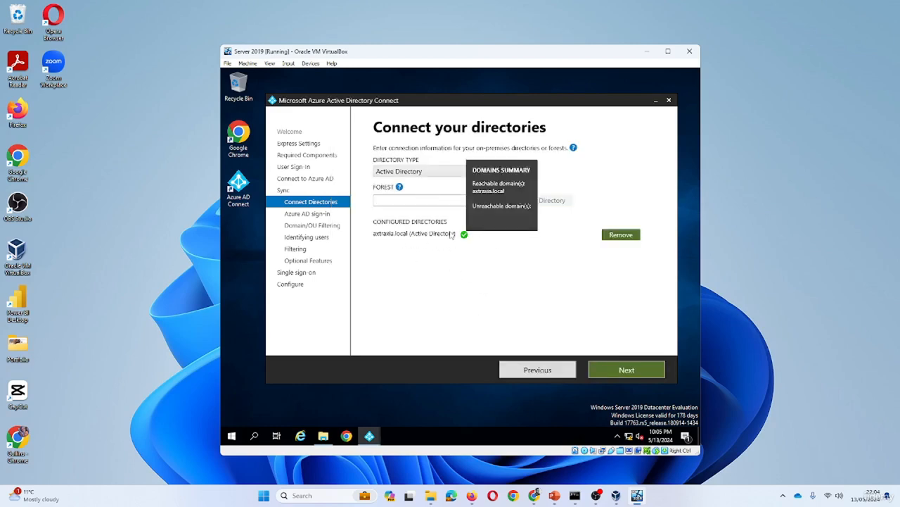
pyautogui.click(614, 371)
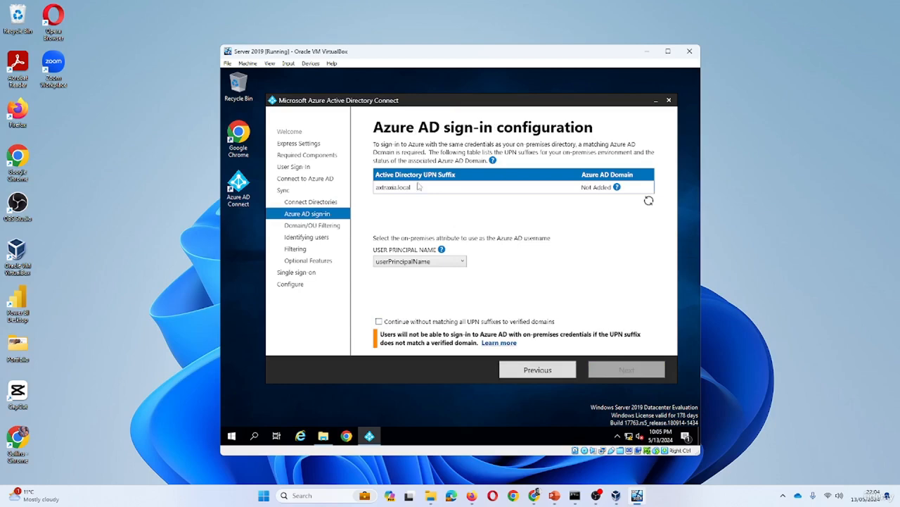
pyautogui.click(460, 262)
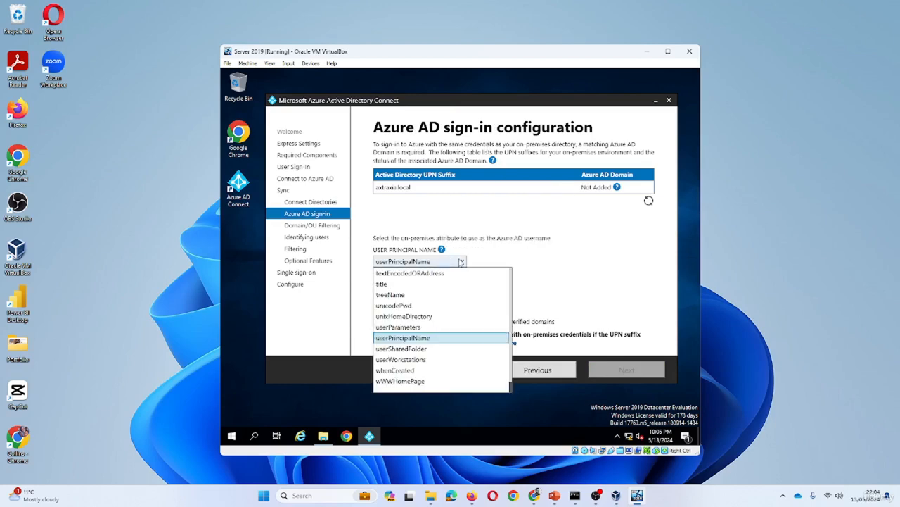
pyautogui.click(462, 261)
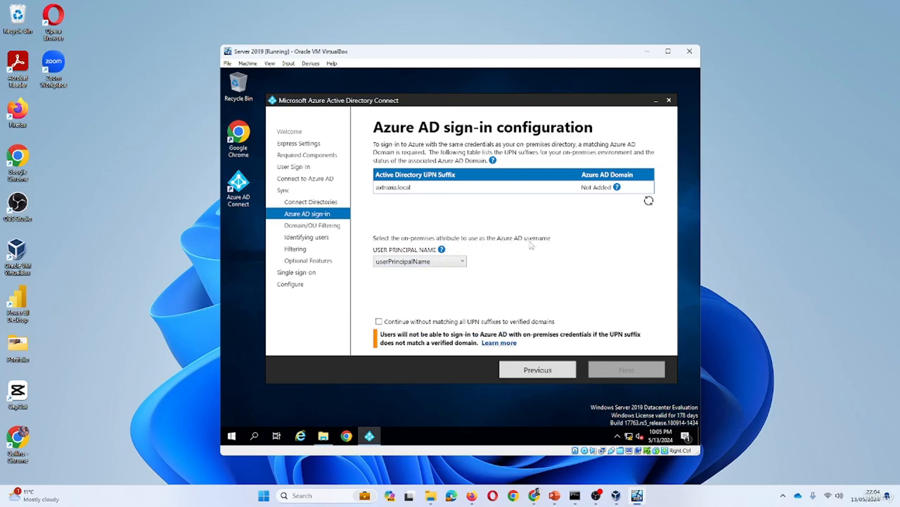
pyautogui.click(463, 261)
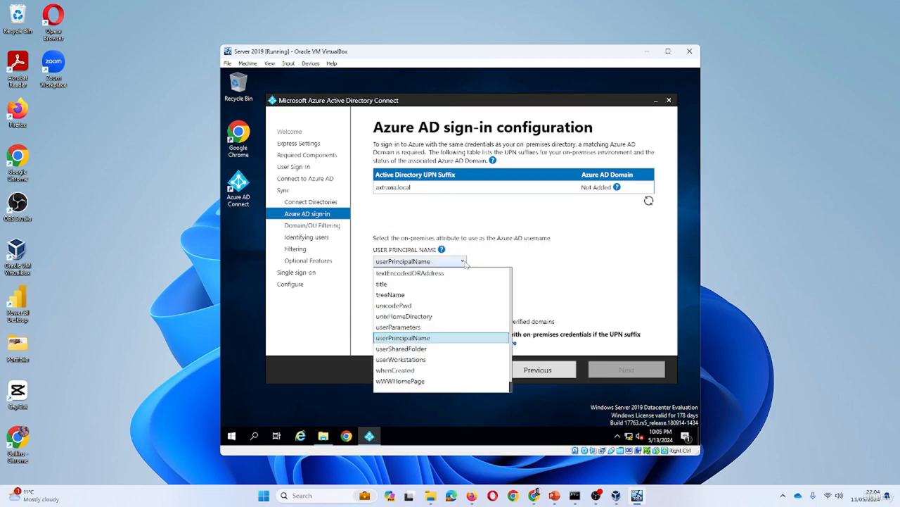
pyautogui.click(501, 263)
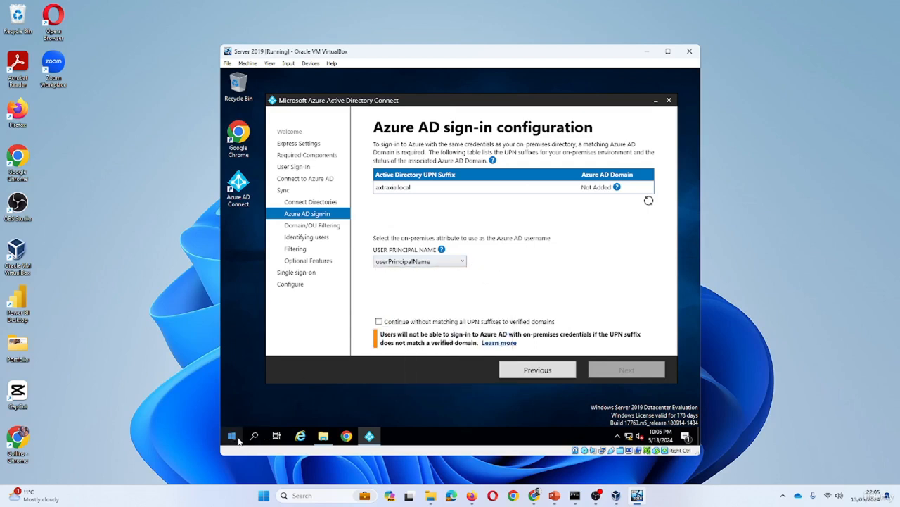
pyautogui.click(239, 443)
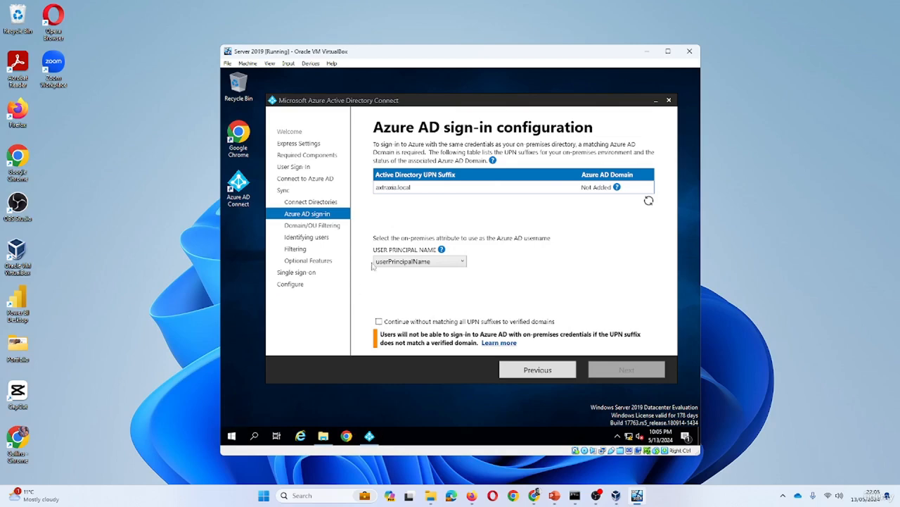
pyautogui.scroll(-5, 309, 315)
# Launch Active Directory Users and Computers from Windows Administrative Tools and move it beside the wizard
pyautogui.click(320, 324)
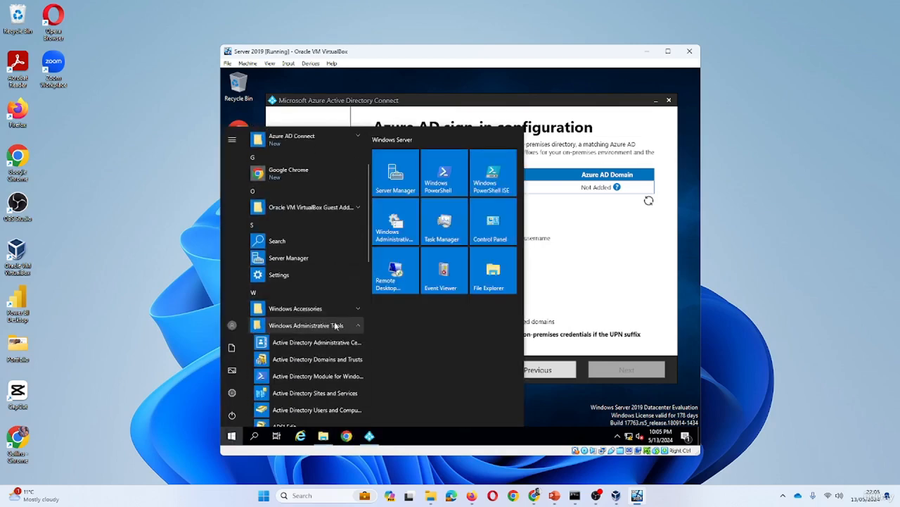
pyautogui.scroll(-3, 316, 352)
pyautogui.click(323, 320)
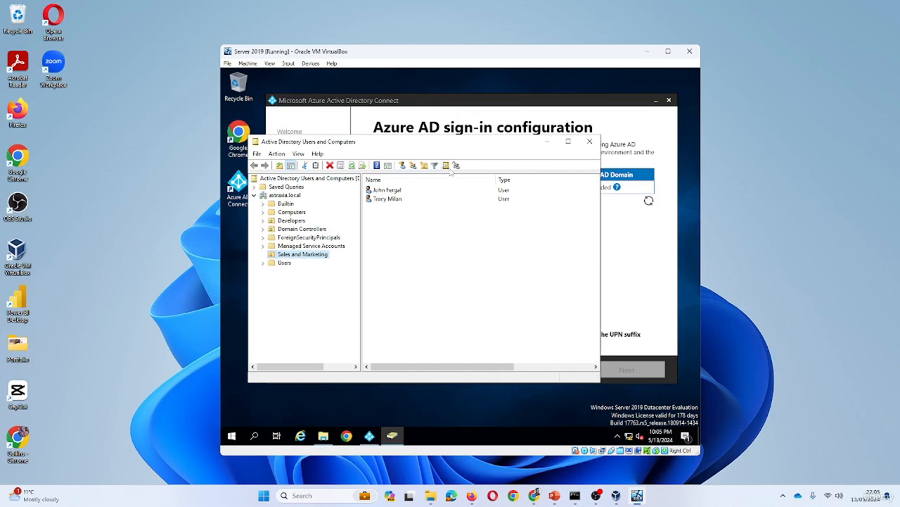
pyautogui.moveTo(490, 141); pyautogui.dragTo(520, 289)
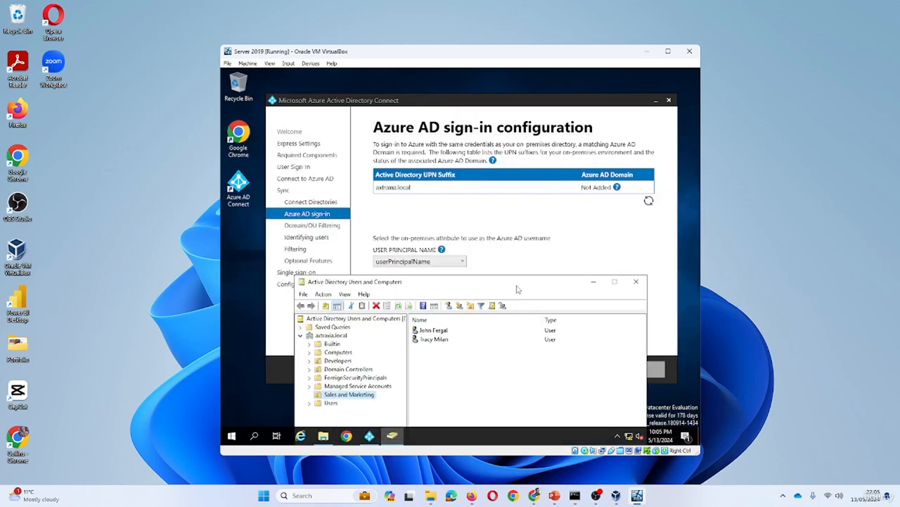
# Check the first Sales and Marketing user's logon name on the Account tab, then close the properties
pyautogui.click(332, 403)
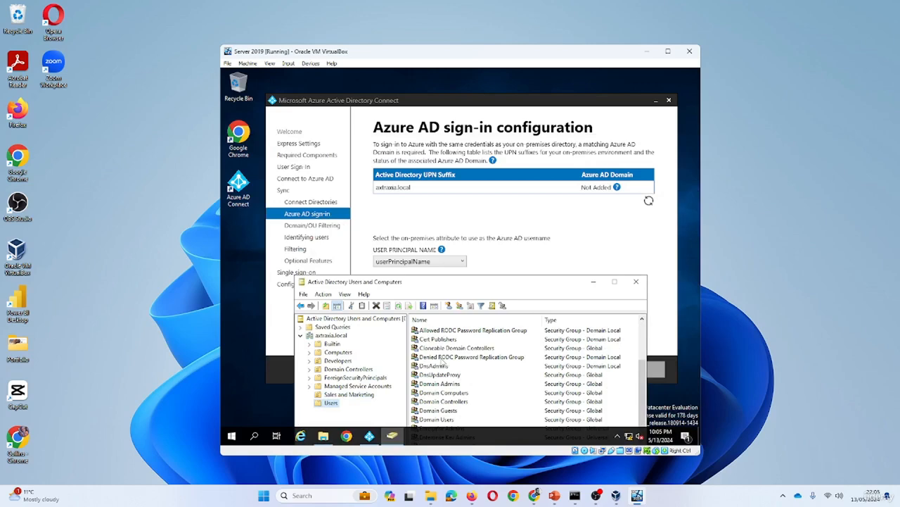
pyautogui.click(352, 395)
pyautogui.doubleClick(441, 334)
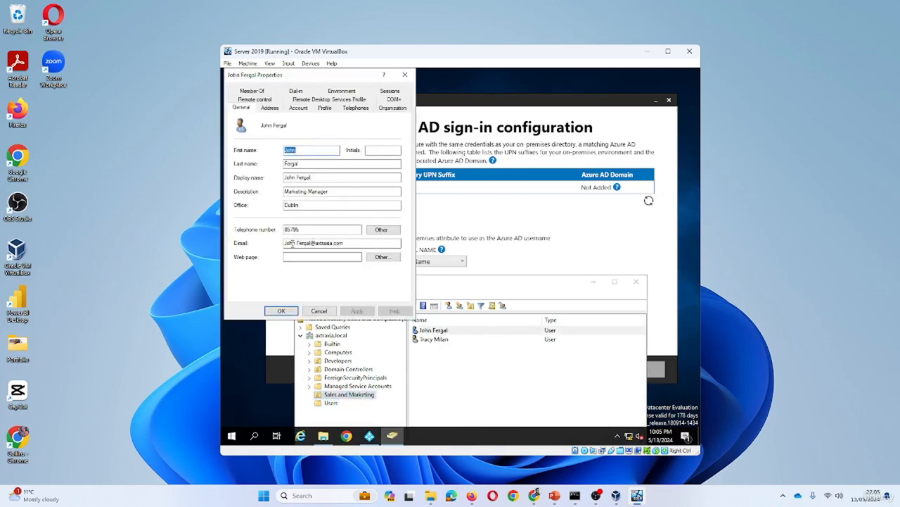
pyautogui.click(299, 108)
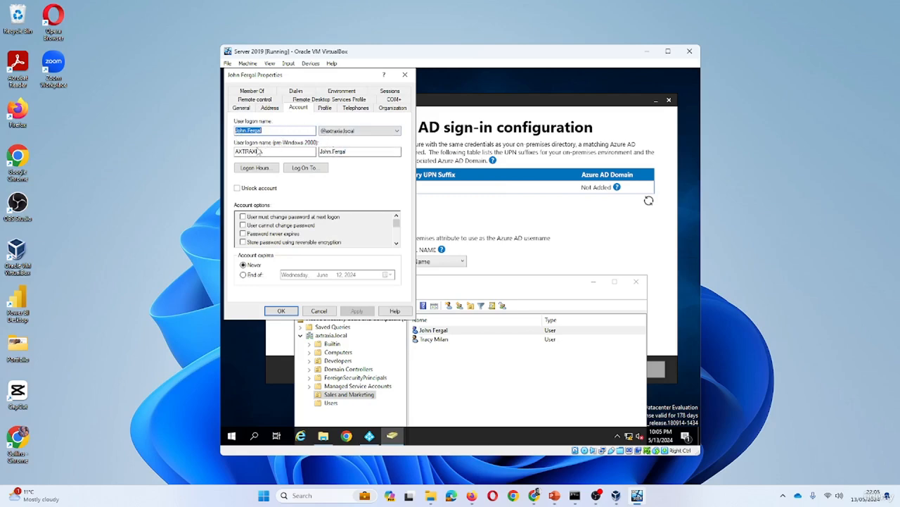
pyautogui.click(441, 225)
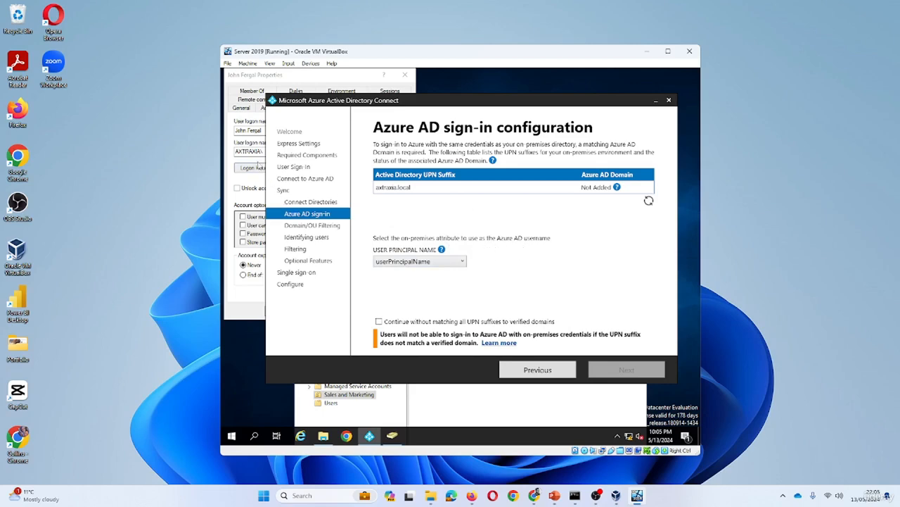
pyautogui.click(251, 152)
pyautogui.moveTo(267, 131); pyautogui.dragTo(218, 132)
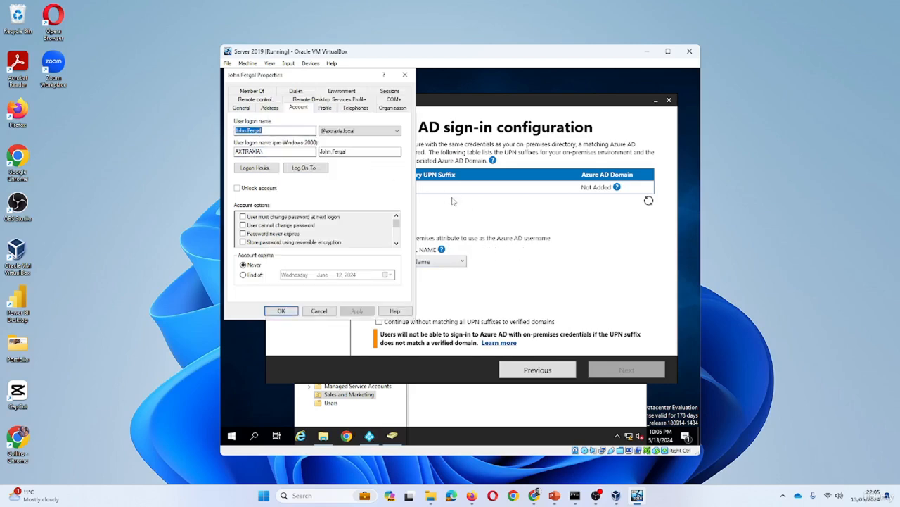
pyautogui.click(501, 269)
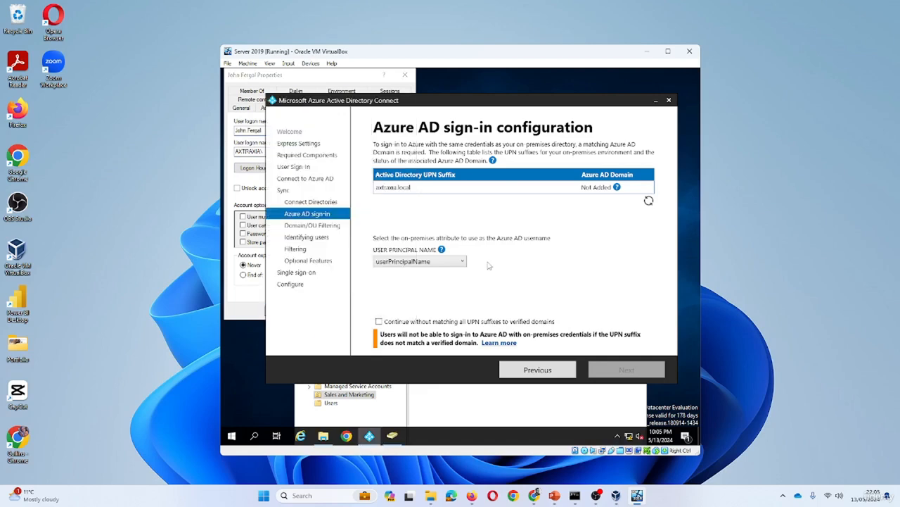
pyautogui.click(404, 75)
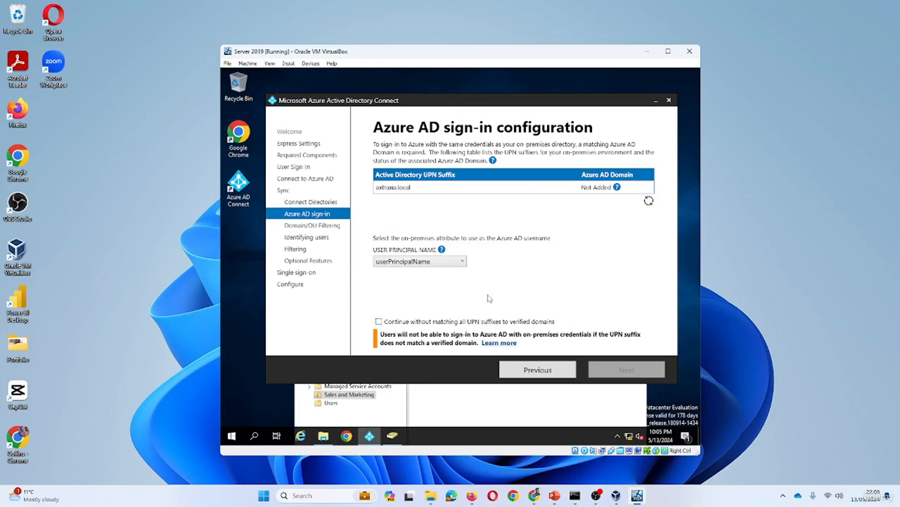
# Tick 'Continue without matching all UPN suffixes to verified domains' and advance to Domain and OU filtering
pyautogui.click(378, 322)
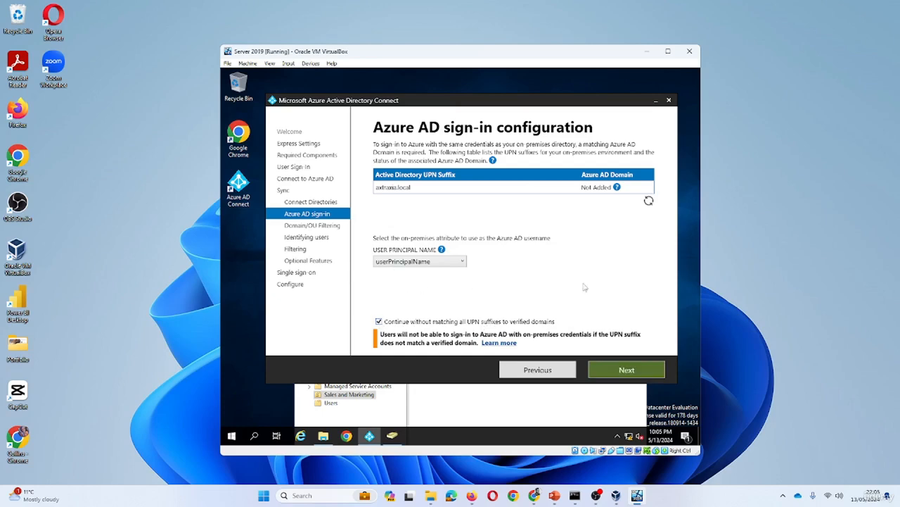
pyautogui.click(617, 371)
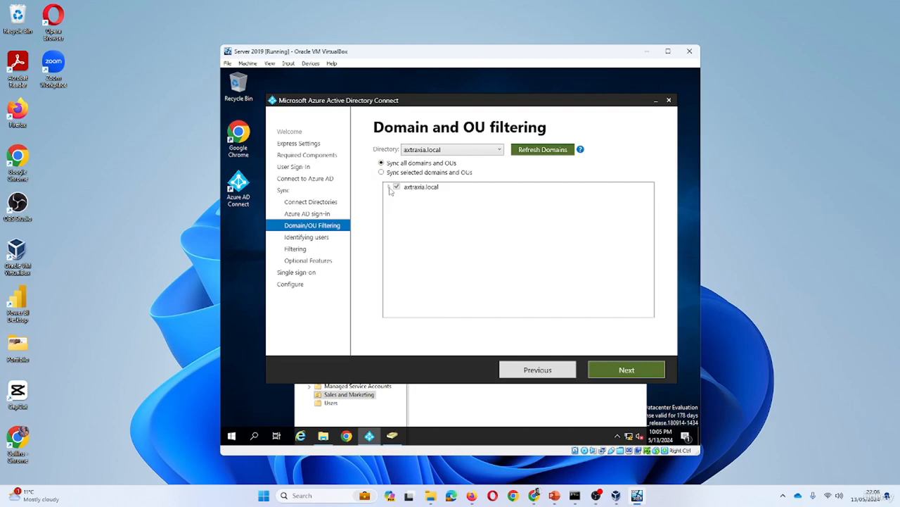
# Restore Active Directory Users and Computers above the wizard and list the two Sales and Marketing users
pyautogui.click(392, 435)
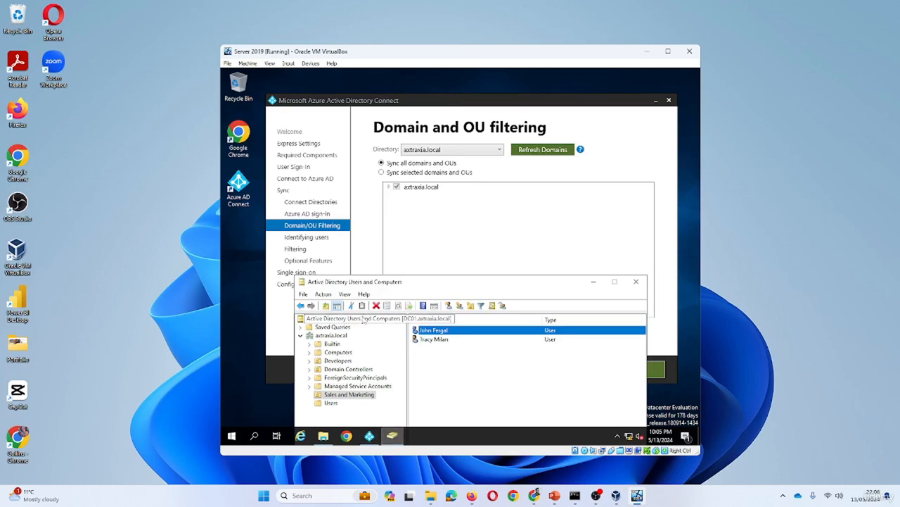
pyautogui.moveTo(418, 287); pyautogui.dragTo(429, 197)
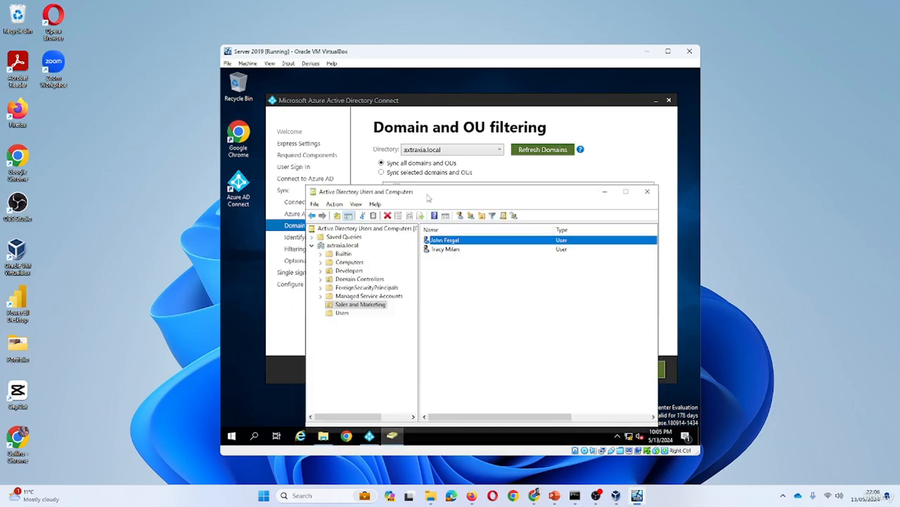
pyautogui.click(344, 315)
pyautogui.scroll(-3, 459, 271)
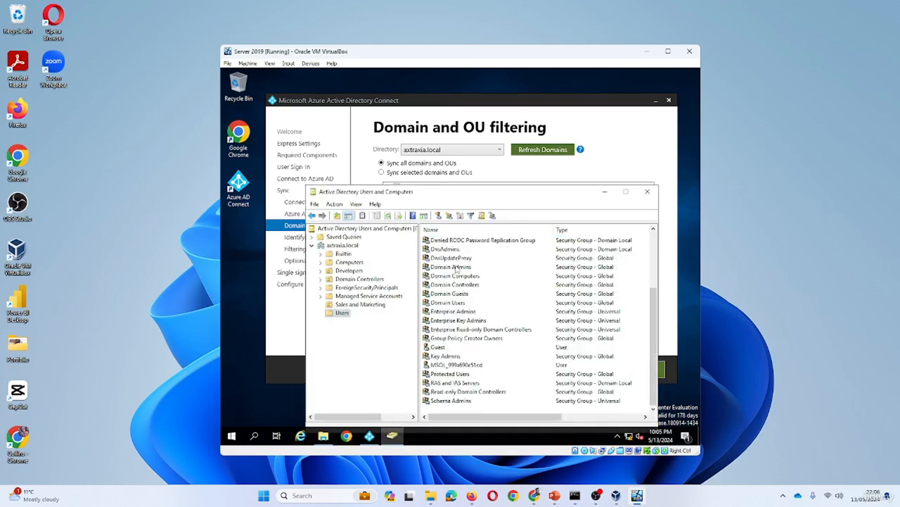
pyautogui.click(363, 305)
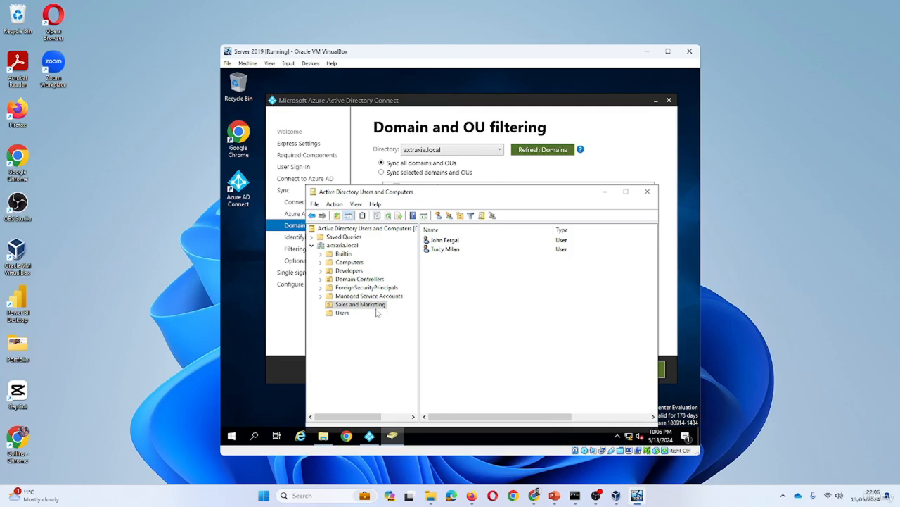
# Try to create an unprotected OU named Developers under axtraxia.local; it fails because the name already exists
pyautogui.rightClick(349, 246)
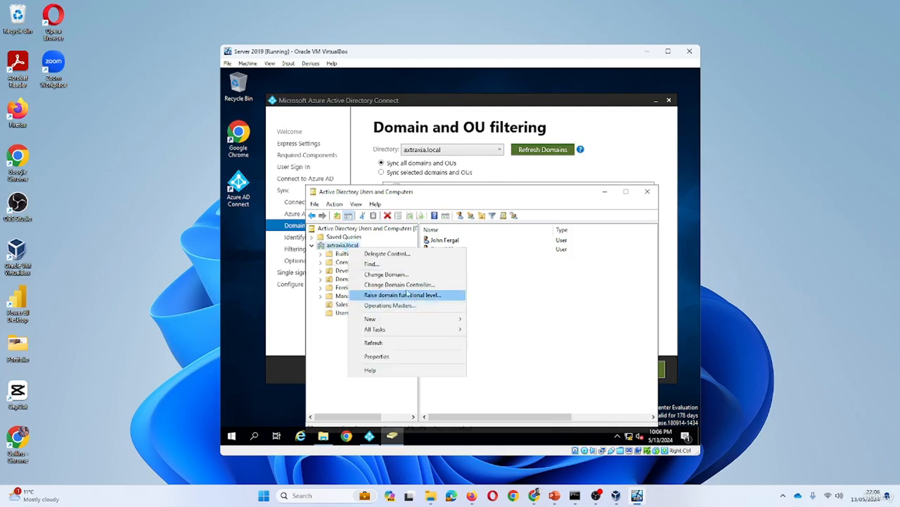
pyautogui.moveTo(432, 318)
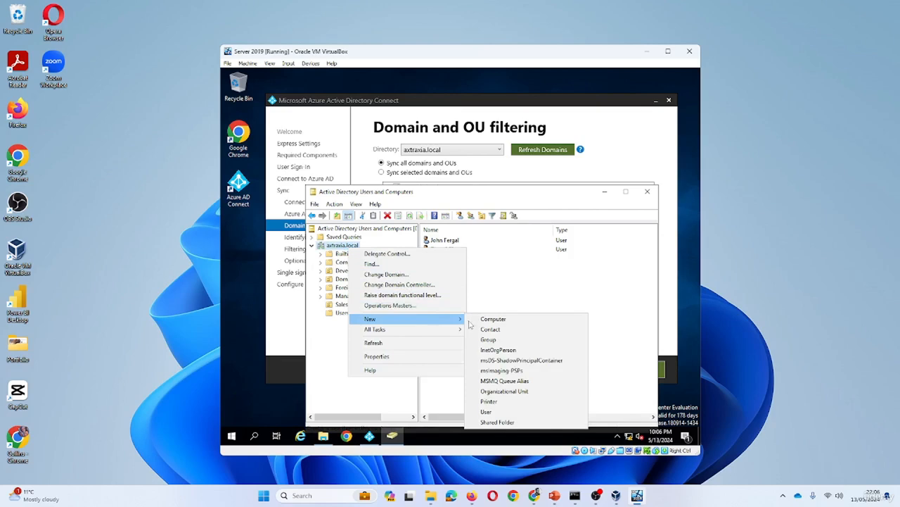
pyautogui.click(507, 389)
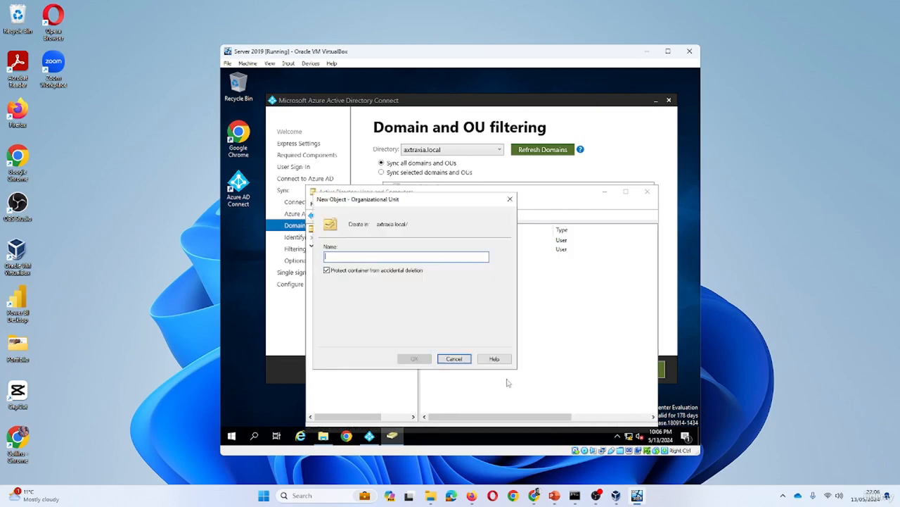
pyautogui.click(327, 270)
pyautogui.click(392, 259)
pyautogui.write('Developers')
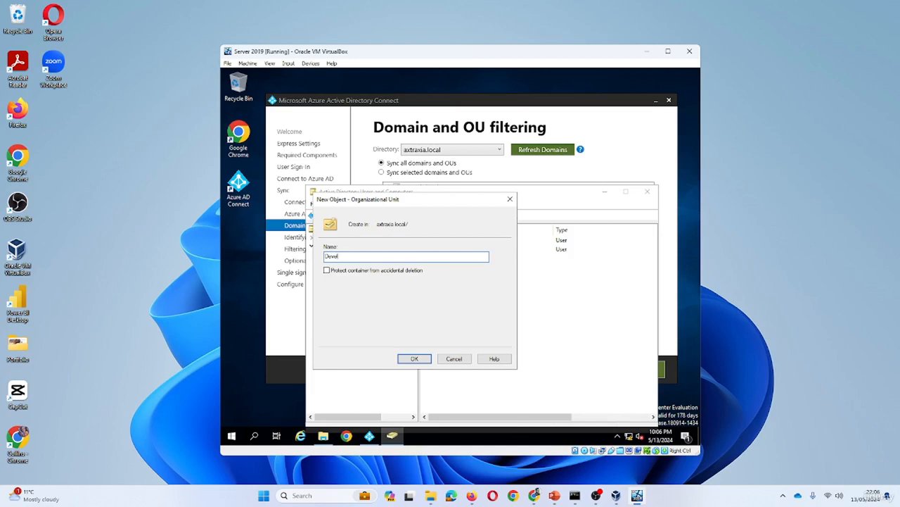
pyautogui.click(420, 360)
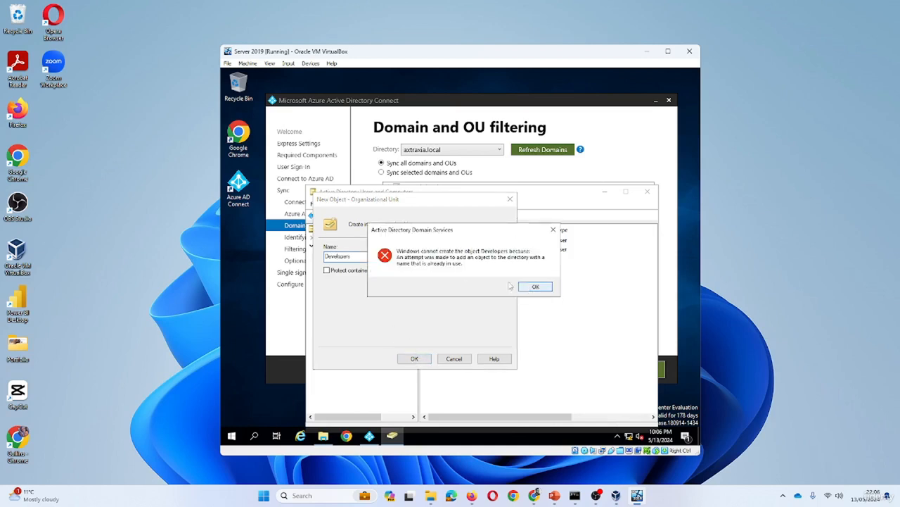
# Dismiss the duplicate-name error, change the name to Finance Dept, and create the OU
pyautogui.click(536, 288)
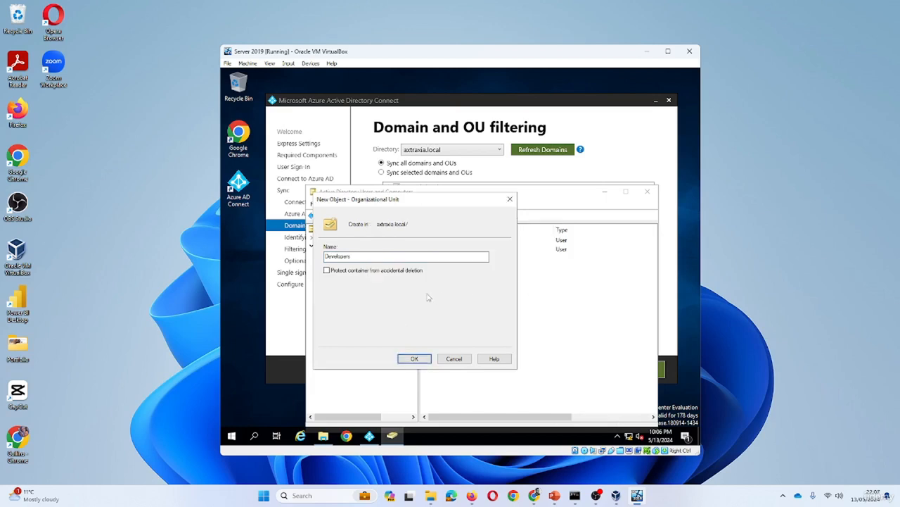
pyautogui.click(365, 257)
pyautogui.press('BackSpace')
pyautogui.press('BackSpace')
pyautogui.press('BackSpace')
pyautogui.press('BackSpace')
pyautogui.press('BackSpace')
pyautogui.press('BackSpace')
pyautogui.press('BackSpace')
pyautogui.press('BackSpace')
pyautogui.press('BackSpace')
pyautogui.write('F')
pyautogui.click(414, 358)
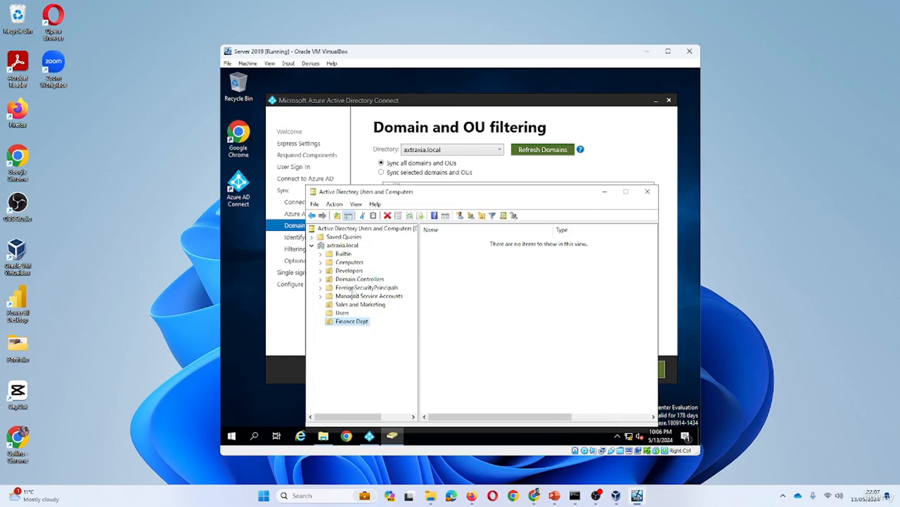
# Inspect the Developers OU's contents and properties, closing without changes
pyautogui.click(350, 272)
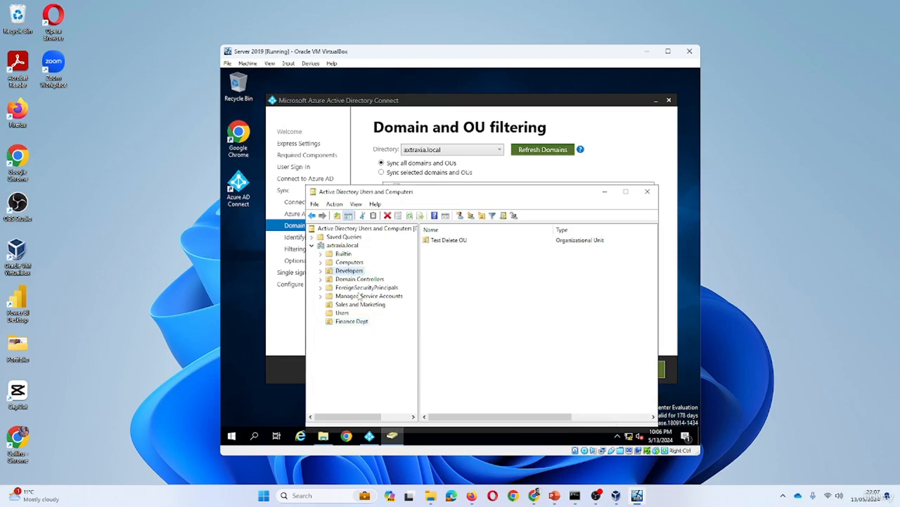
pyautogui.rightClick(359, 274)
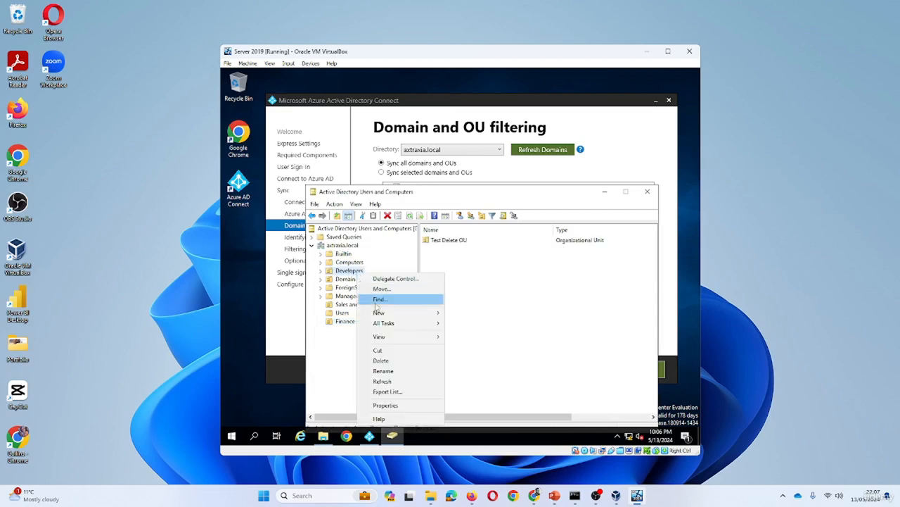
pyautogui.click(386, 406)
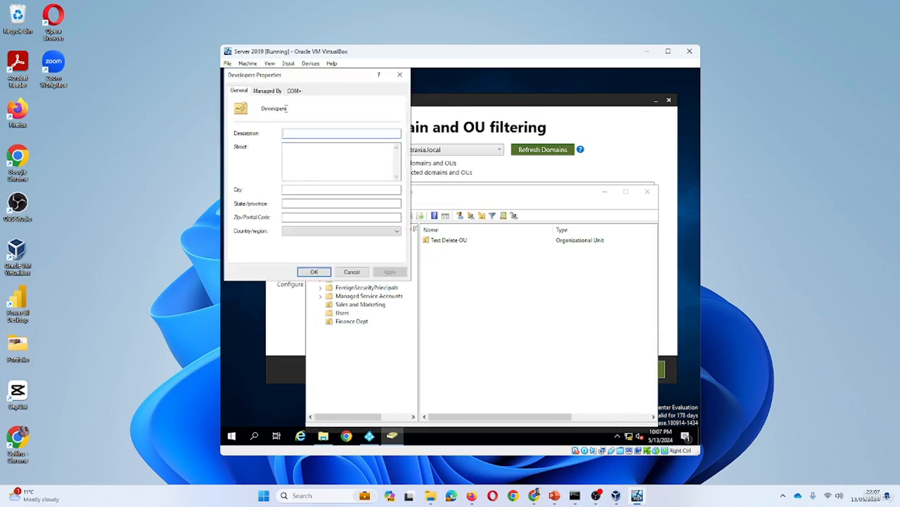
pyautogui.click(352, 271)
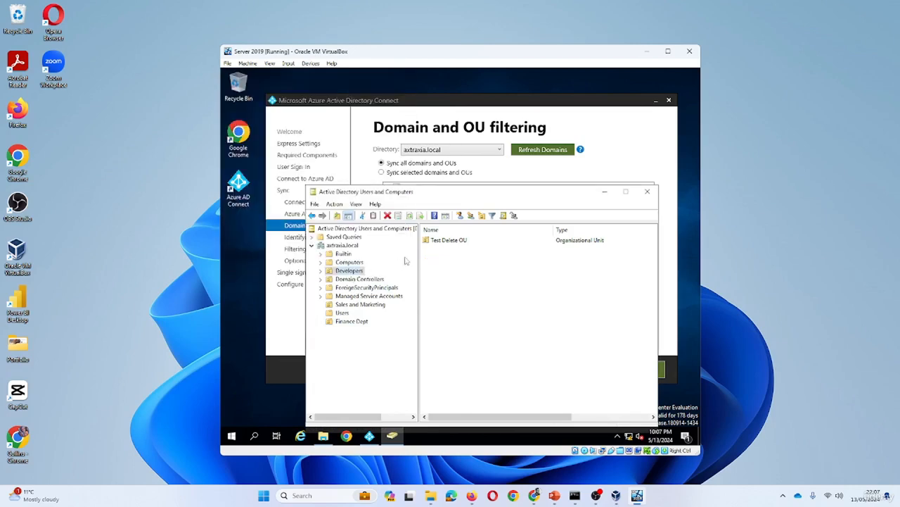
# Rename the Developers OU to Developers Dept
pyautogui.rightClick(349, 272)
pyautogui.moveTo(400, 322)
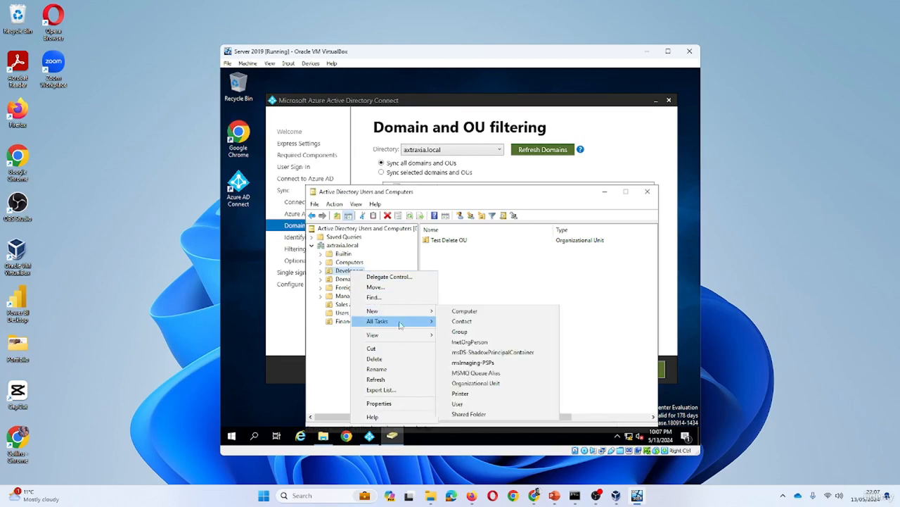
pyautogui.click(394, 369)
pyautogui.click(367, 271)
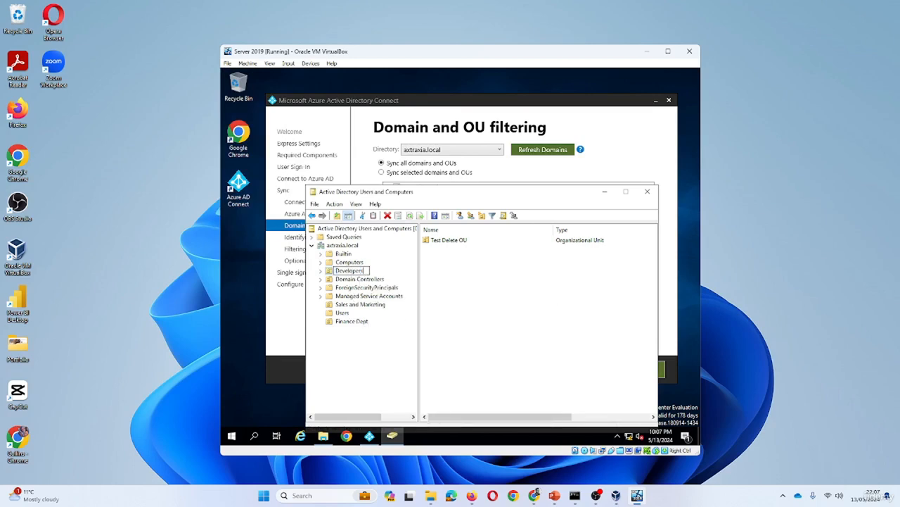
pyautogui.write('Dept')
pyautogui.press('Return')
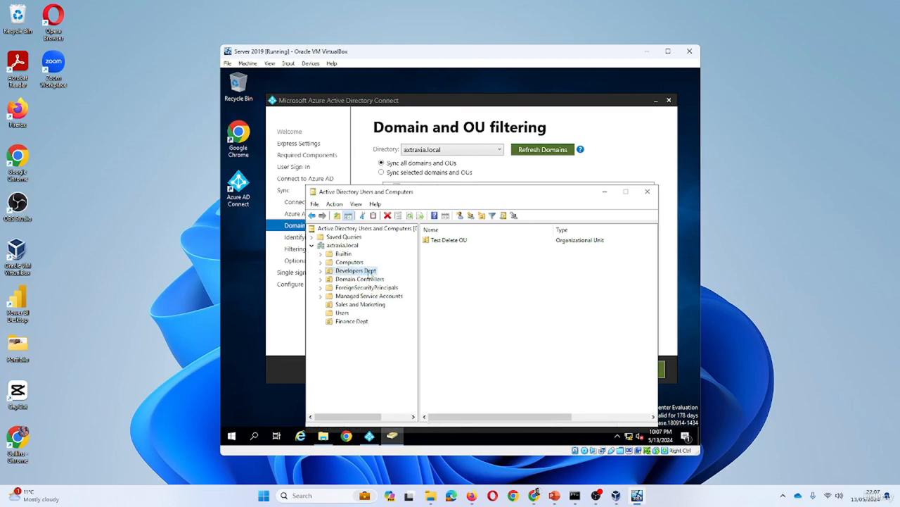
# Rename the Sales and Marketing OU to Sales and Marketing Dept
pyautogui.rightClick(380, 304)
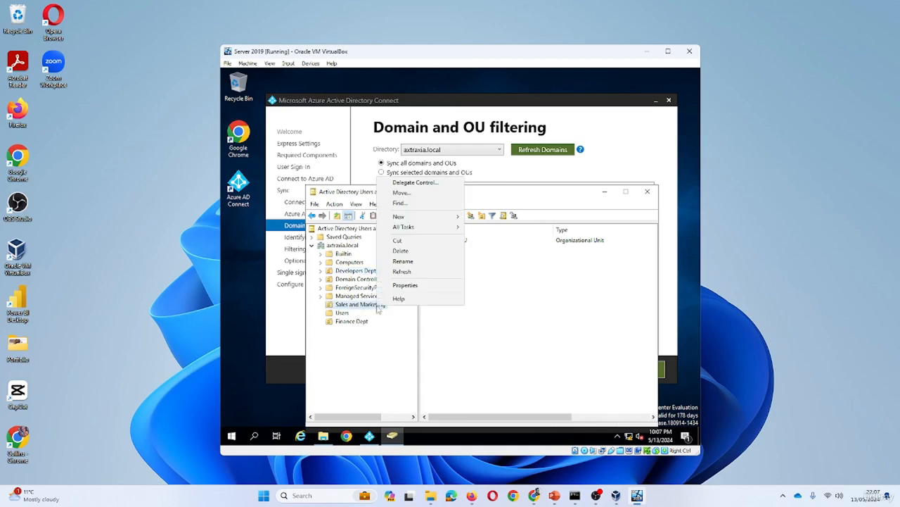
pyautogui.click(403, 261)
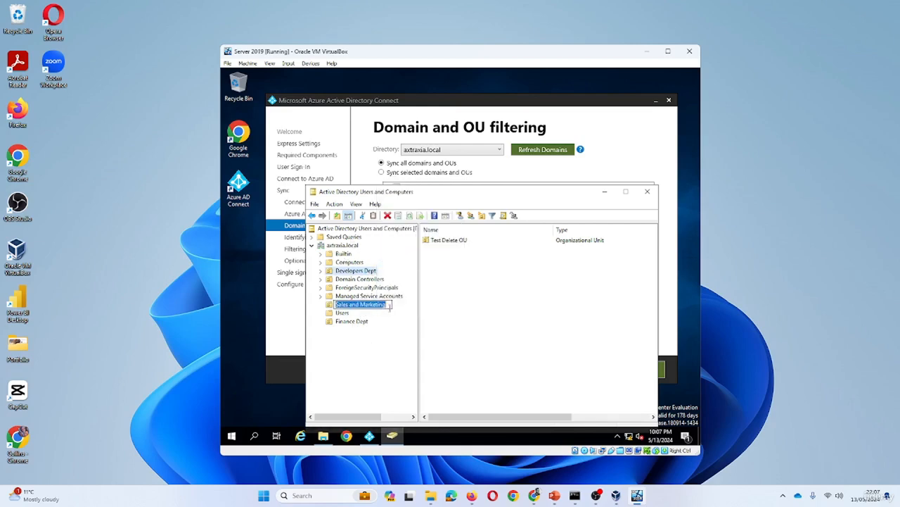
pyautogui.press('Right')
pyautogui.write('Department')
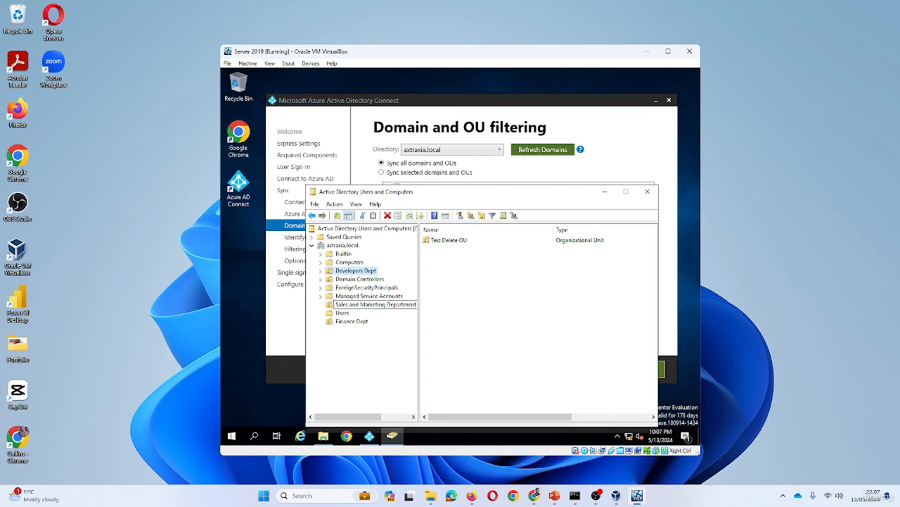
pyautogui.press('BackSpace')
pyautogui.press('BackSpace')
pyautogui.press('BackSpace')
pyautogui.press('BackSpace')
pyautogui.write('t.')
pyautogui.press('BackSpace')
pyautogui.press('BackSpace')
pyautogui.write('t')
pyautogui.press('Return')
# Create an organizational unit named ICT Dept directly under axtraxia.local
pyautogui.rightClick(356, 248)
pyautogui.moveTo(436, 317)
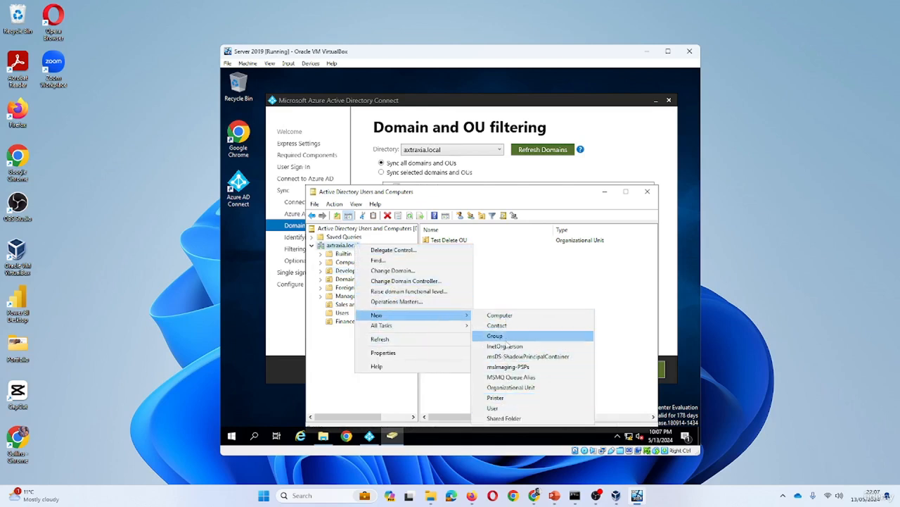
pyautogui.click(530, 391)
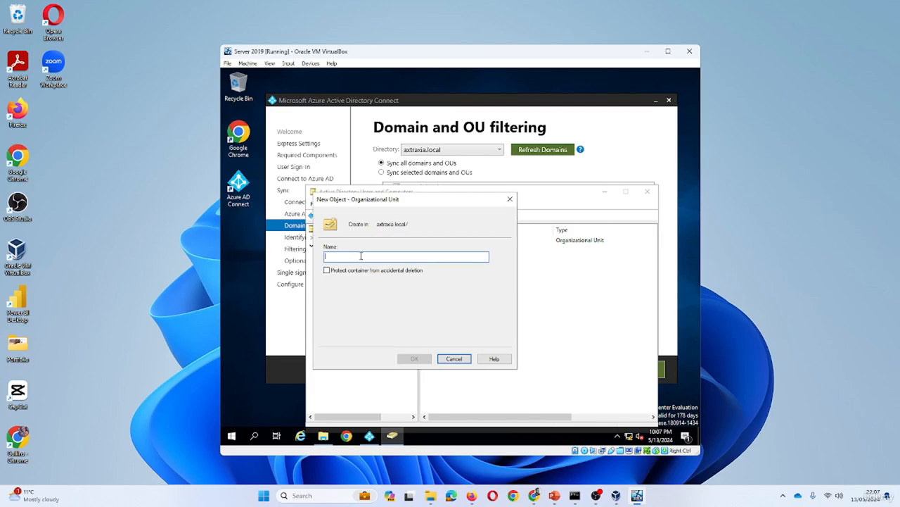
pyautogui.write('ICT Dept')
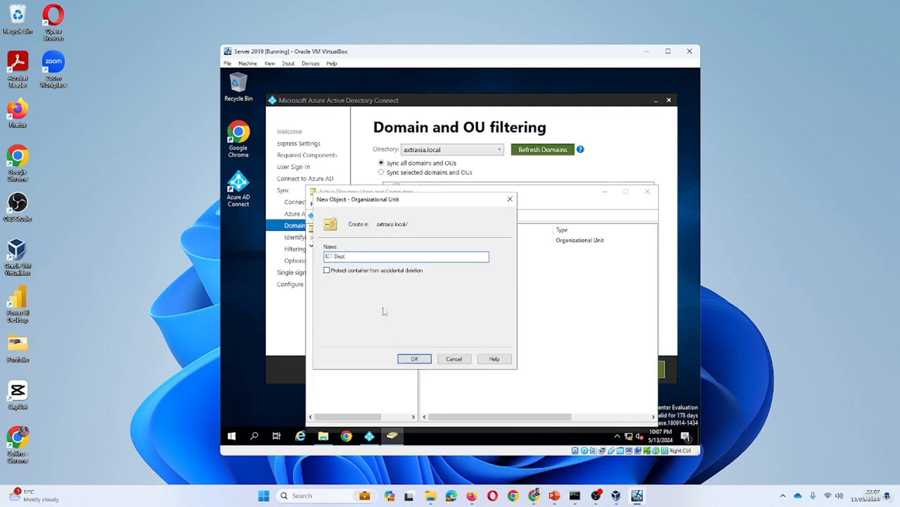
pyautogui.click(418, 360)
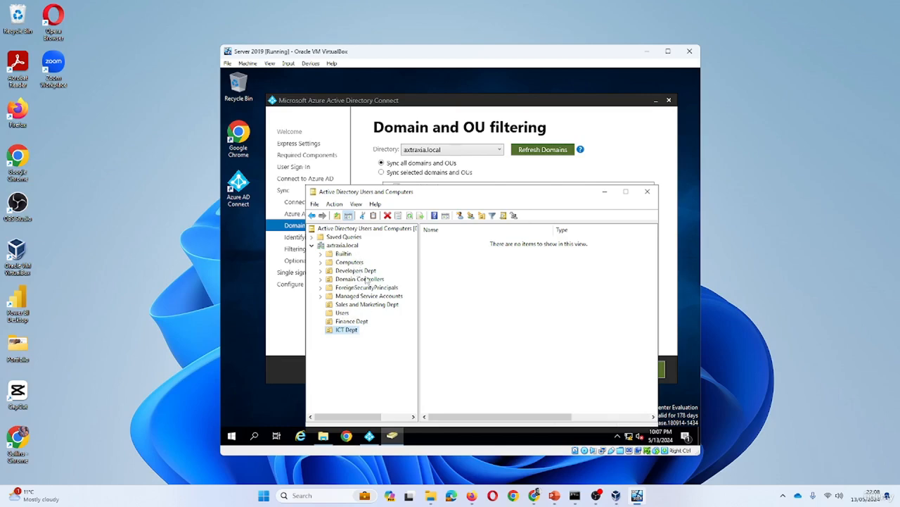
# Choose 'Sync selected domains and OUs' and tick Finance, ICT, Developers, and Sales and Marketing Dept
pyautogui.click(604, 192)
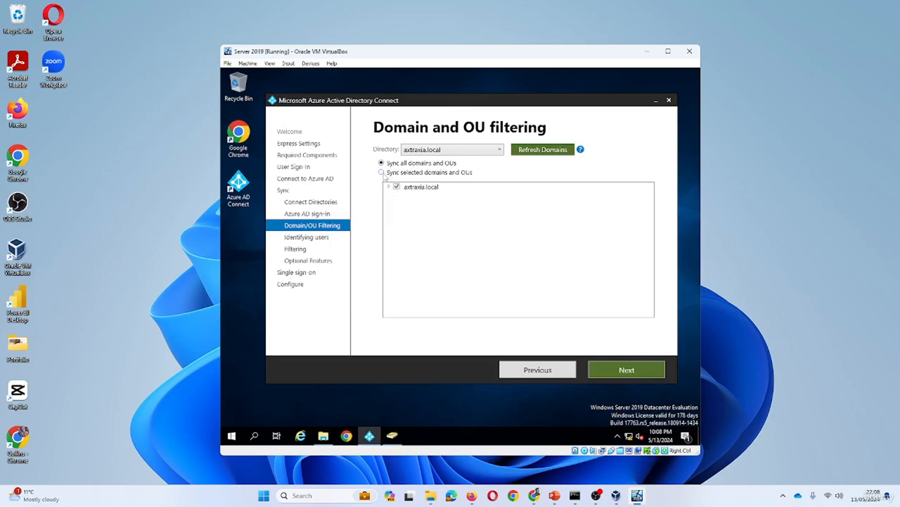
pyautogui.click(382, 172)
pyautogui.click(389, 187)
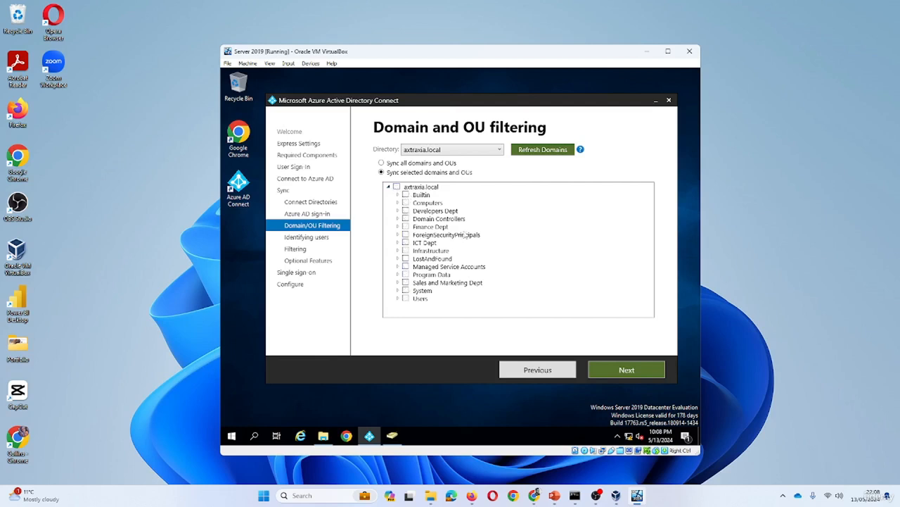
pyautogui.click(405, 227)
pyautogui.click(406, 243)
pyautogui.click(406, 211)
pyautogui.click(406, 210)
# On the user identification page, briefly view specific source anchor attributes, then revert to Azure-managed source anchor
pyautogui.click(612, 369)
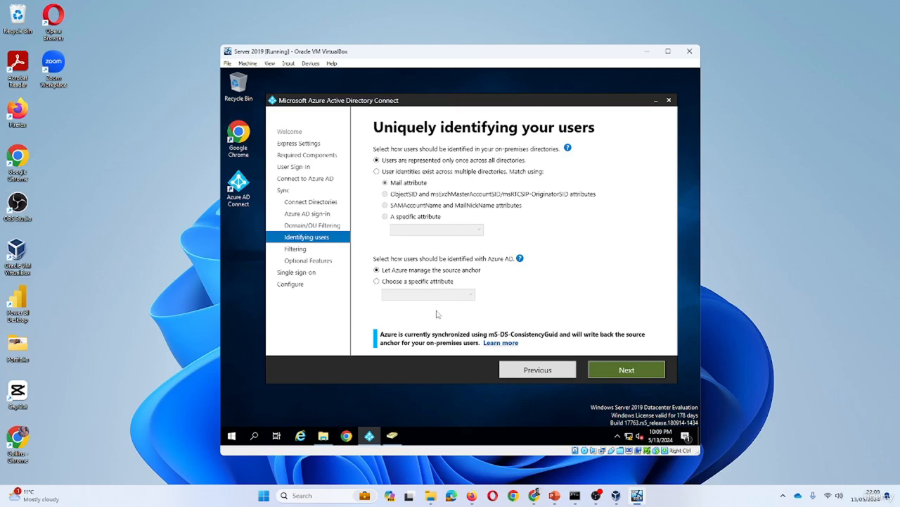
pyautogui.click(397, 281)
pyautogui.click(456, 296)
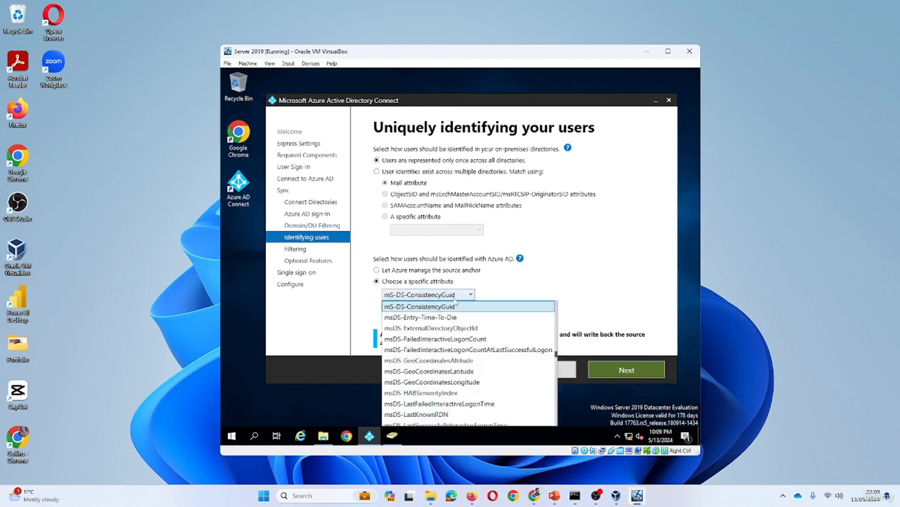
pyautogui.click(408, 278)
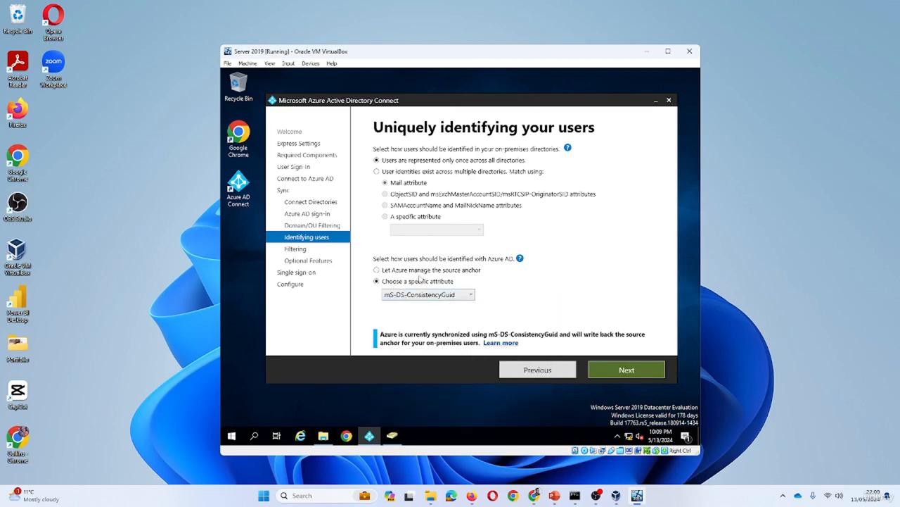
pyautogui.click(380, 272)
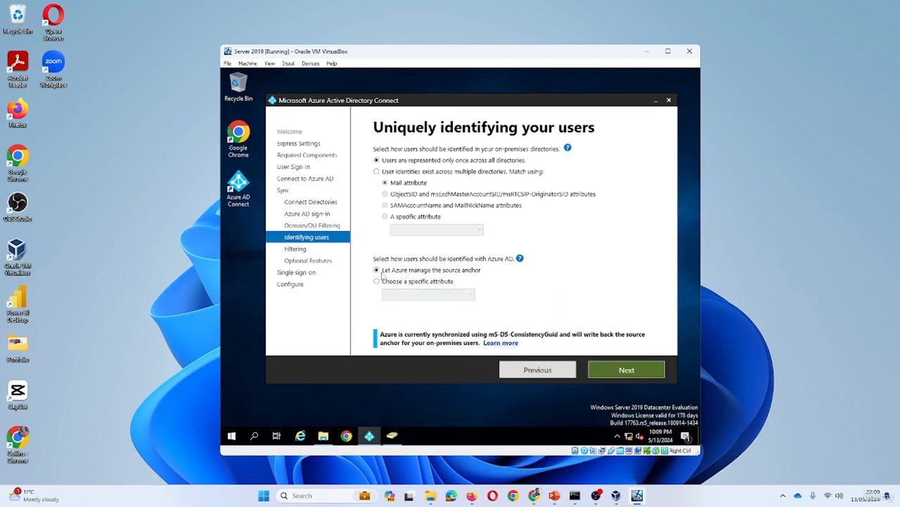
pyautogui.click(615, 373)
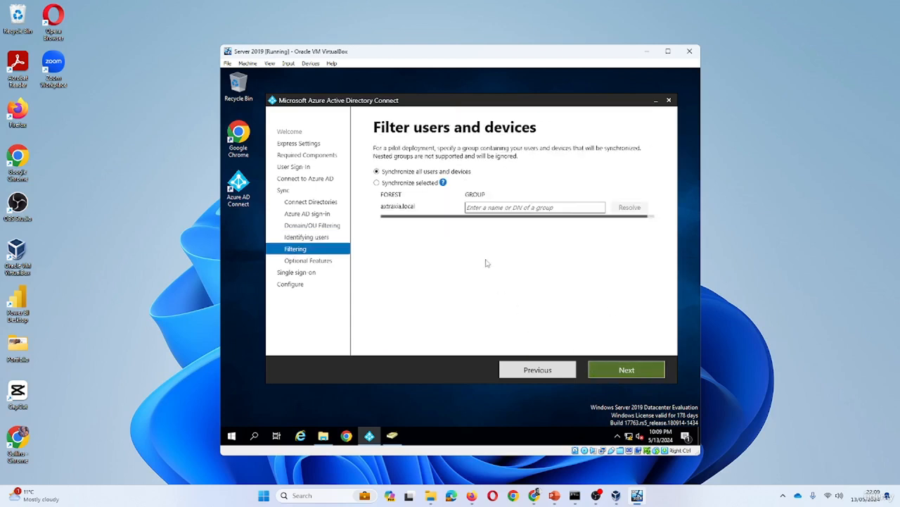
# Enable Password writeback in Optional features and continue to Enable single sign-on
pyautogui.moveTo(445, 187)
pyautogui.click(622, 370)
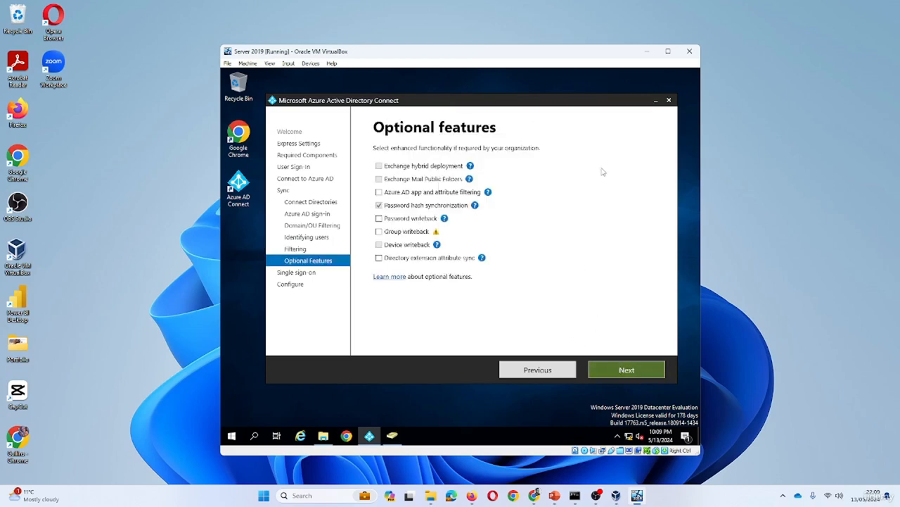
pyautogui.moveTo(437, 235)
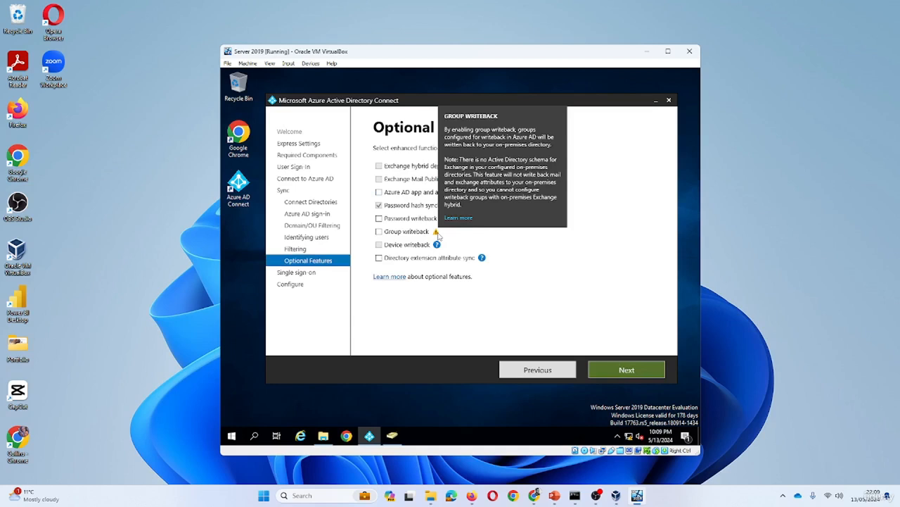
pyautogui.moveTo(457, 210)
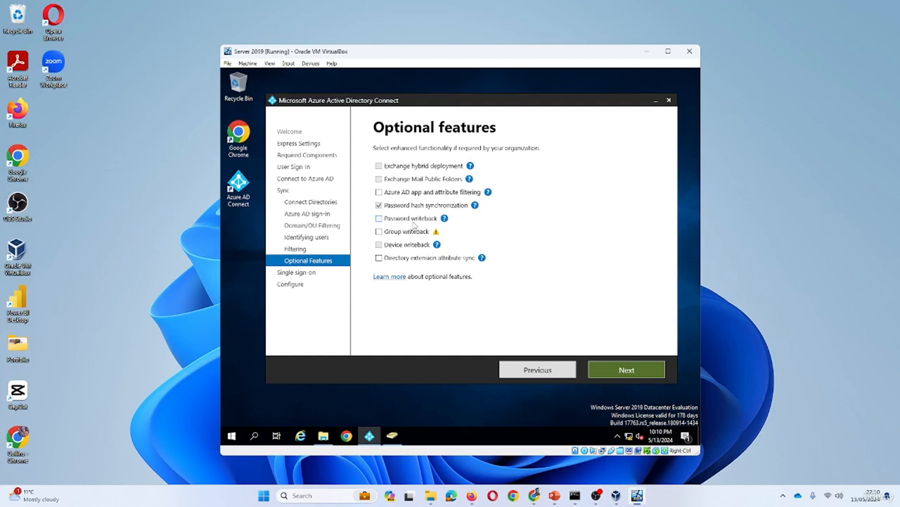
pyautogui.click(379, 218)
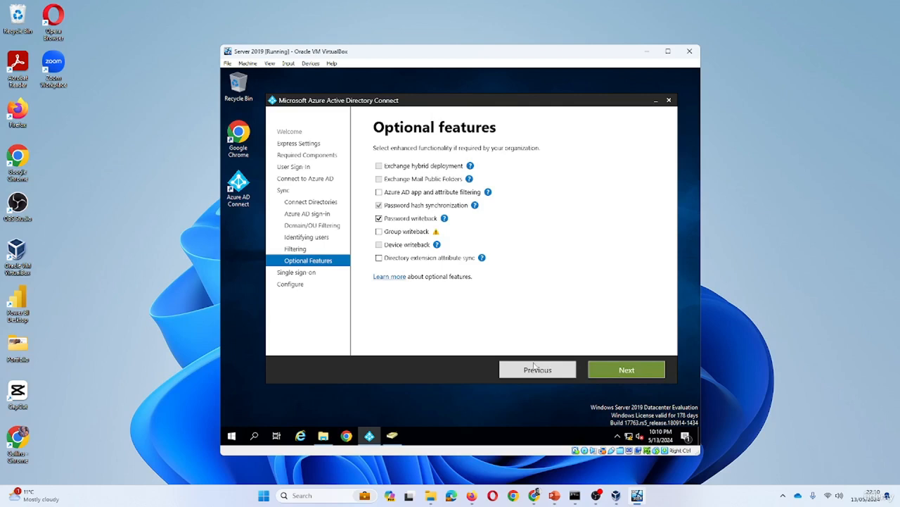
pyautogui.press('Return')
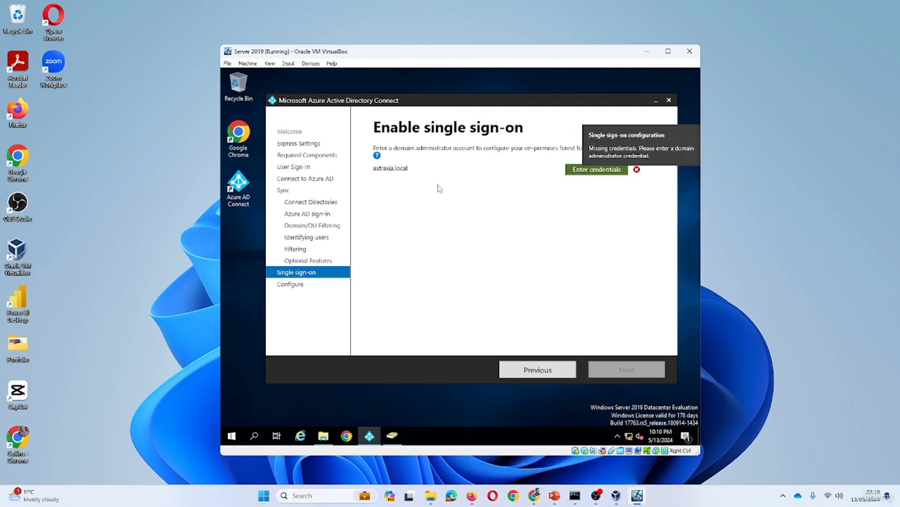
# Enter the Administrator user name and its password as the forest's domain admin credentials
pyautogui.click(591, 171)
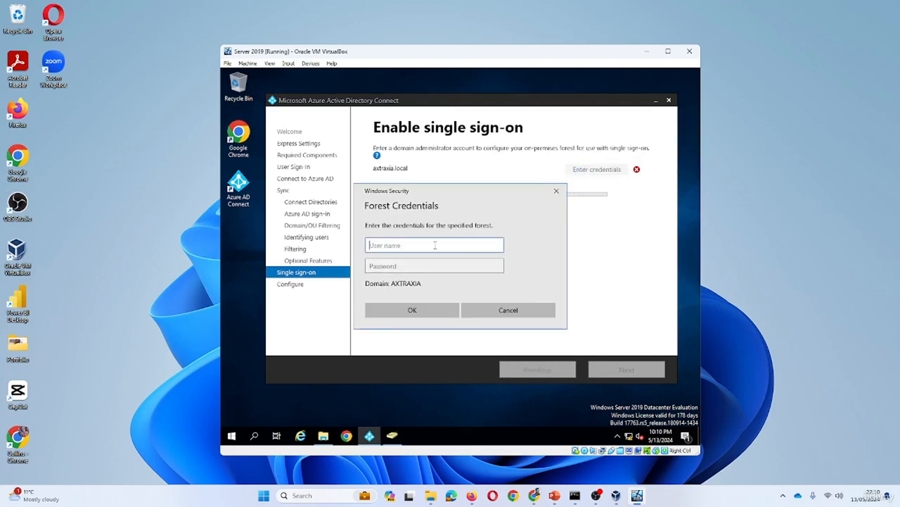
pyautogui.write('Administrator')
pyautogui.press('Tab')
pyautogui.write('•••')
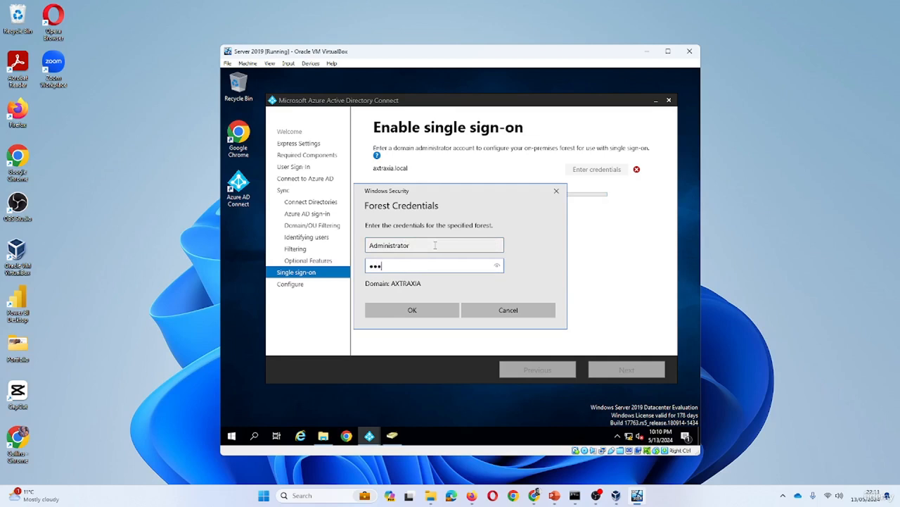
pyautogui.write('•••••')
pyautogui.click(428, 314)
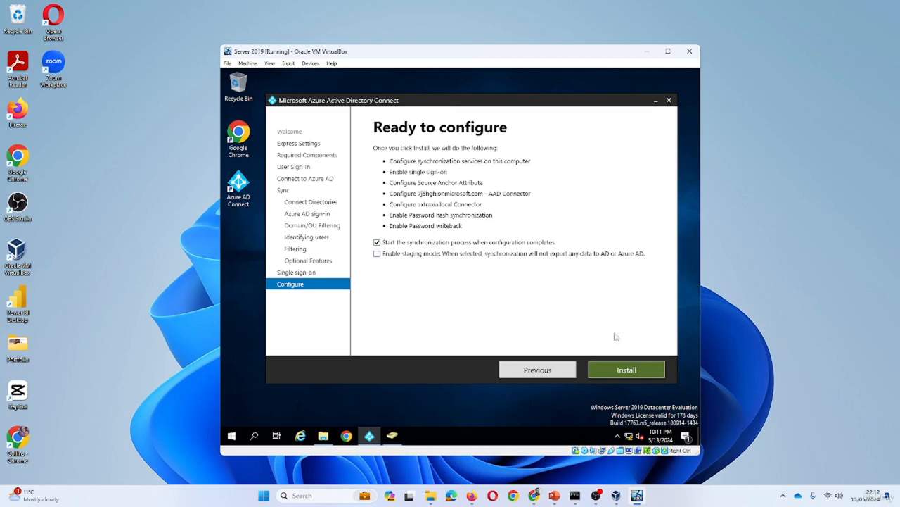
# Install the configuration, wait for it to complete, then exit the wizard
pyautogui.click(629, 368)
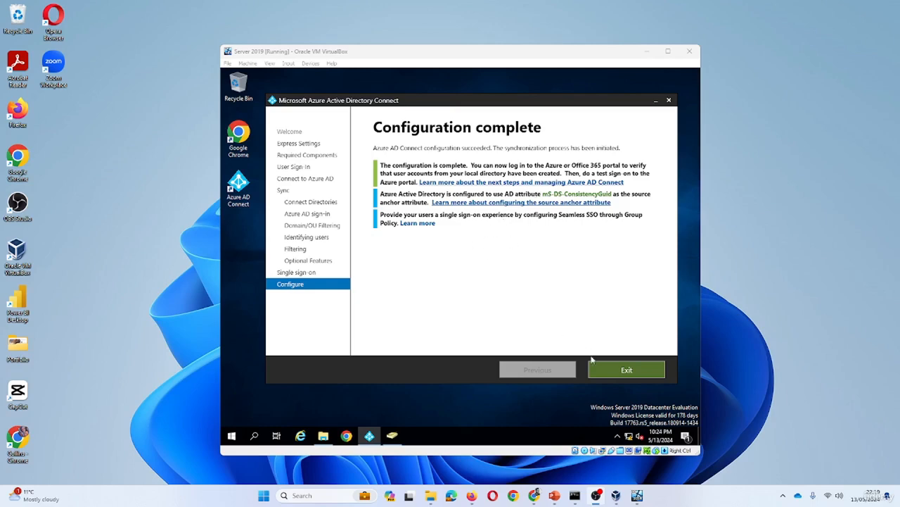
pyautogui.click(612, 370)
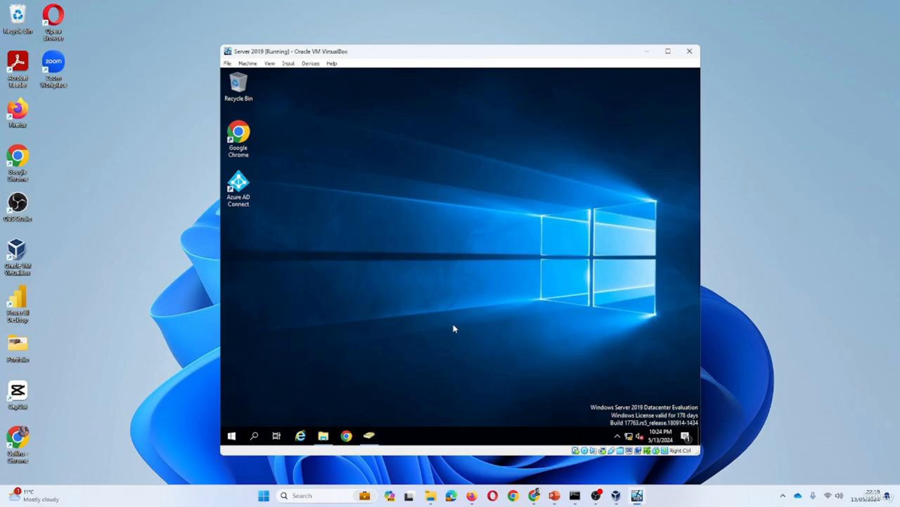